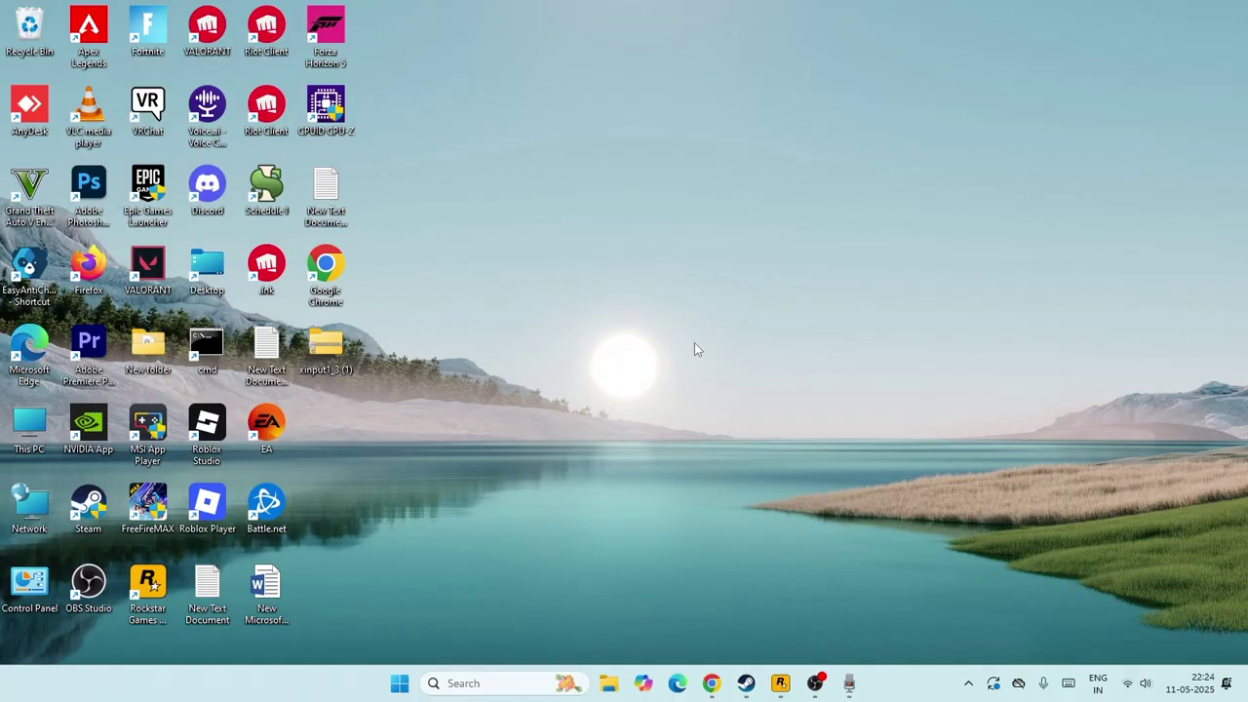
# Open Control Panel from Start's recent apps and switch View by from Category to Large icons
pyautogui.click(478, 684)
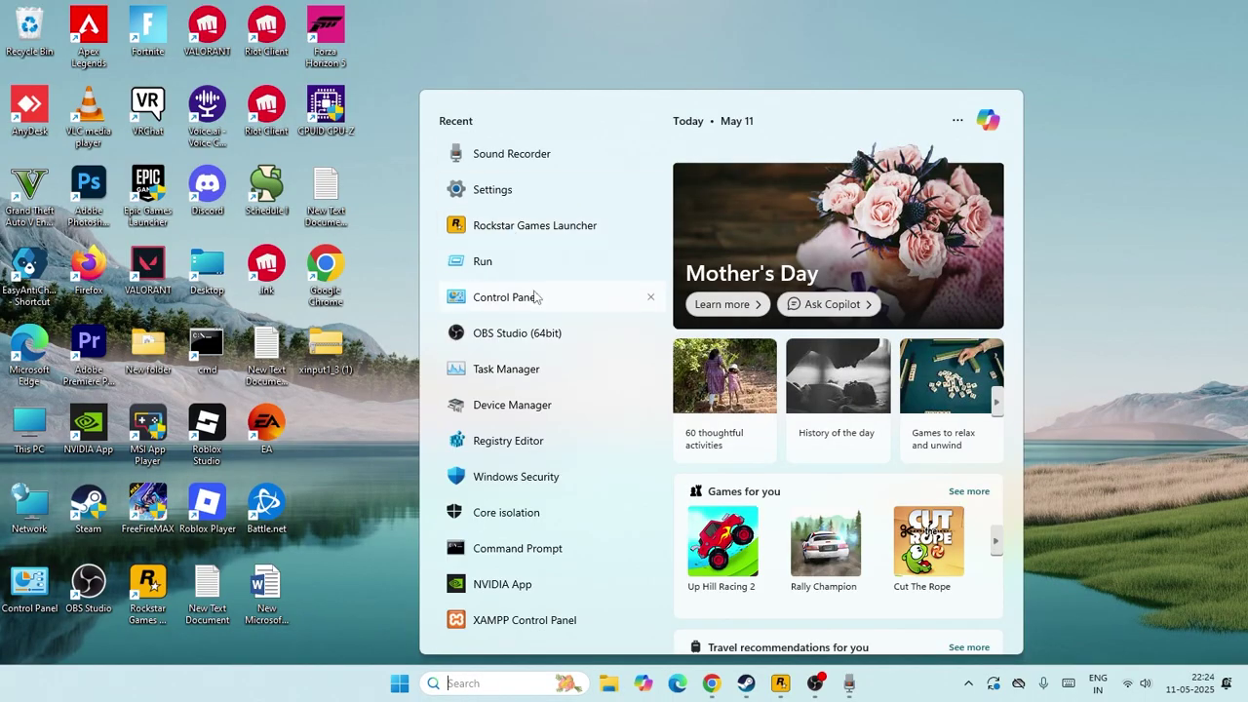
pyautogui.click(533, 295)
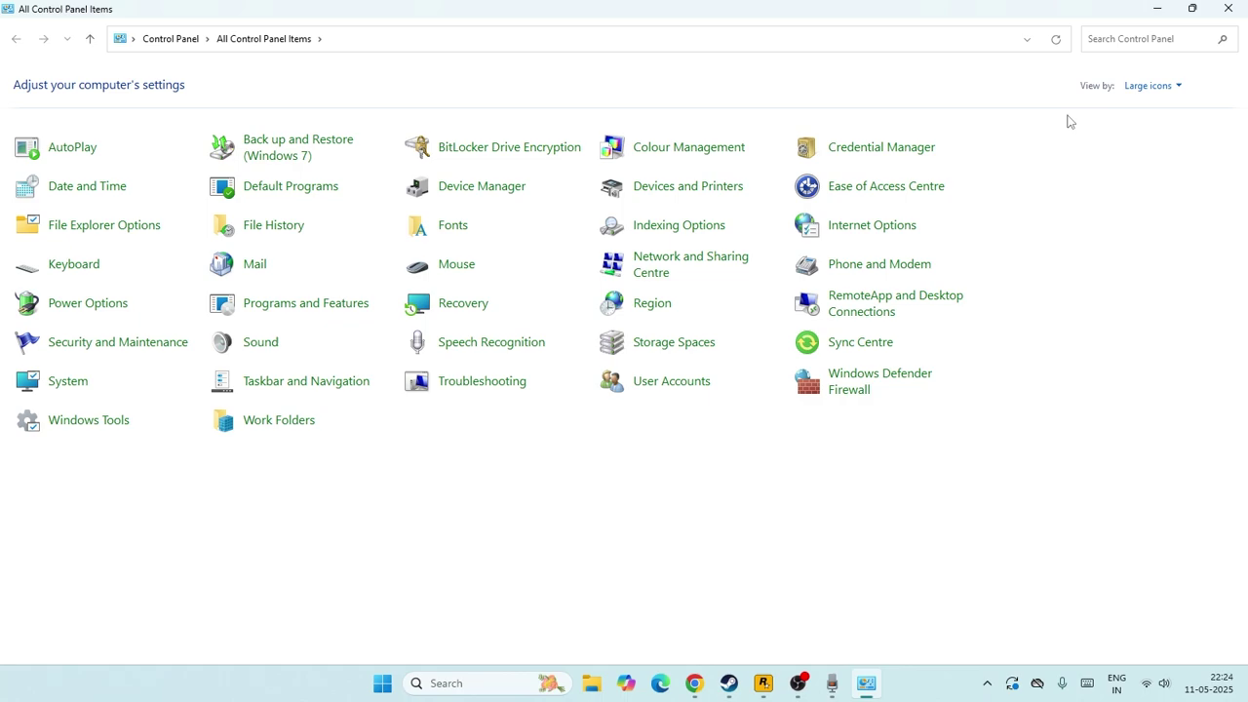
pyautogui.click(1178, 86)
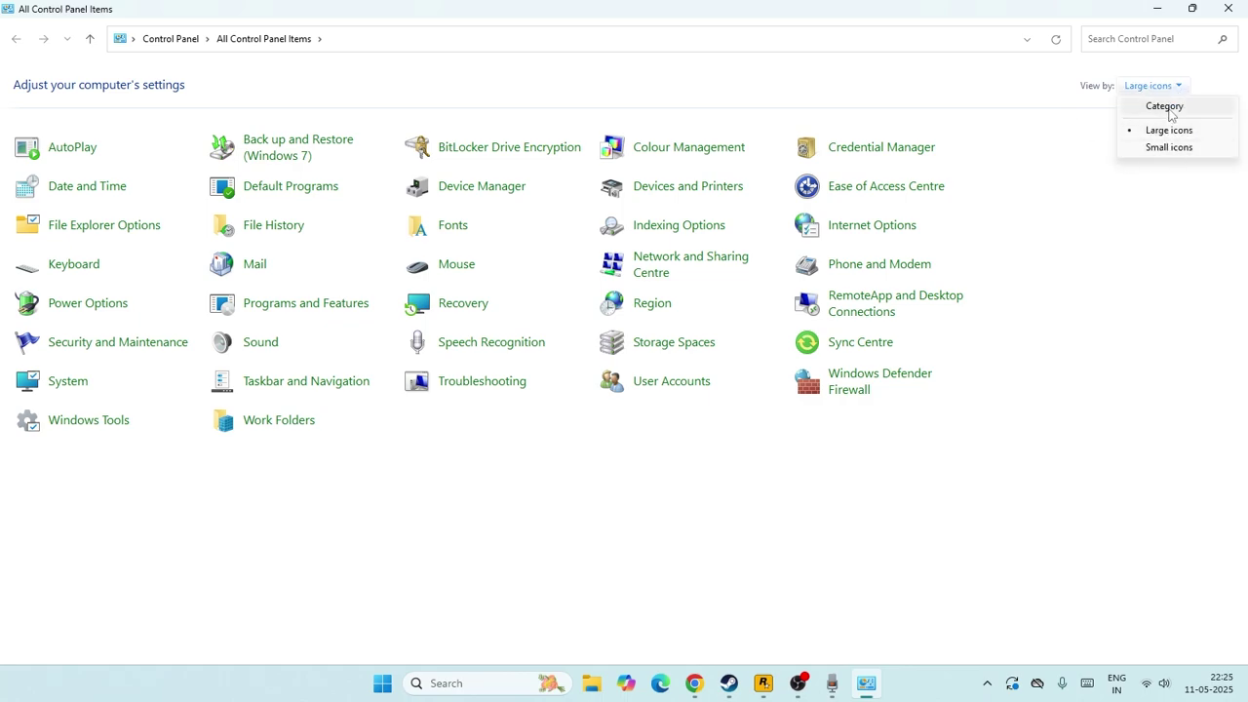
pyautogui.click(1169, 109)
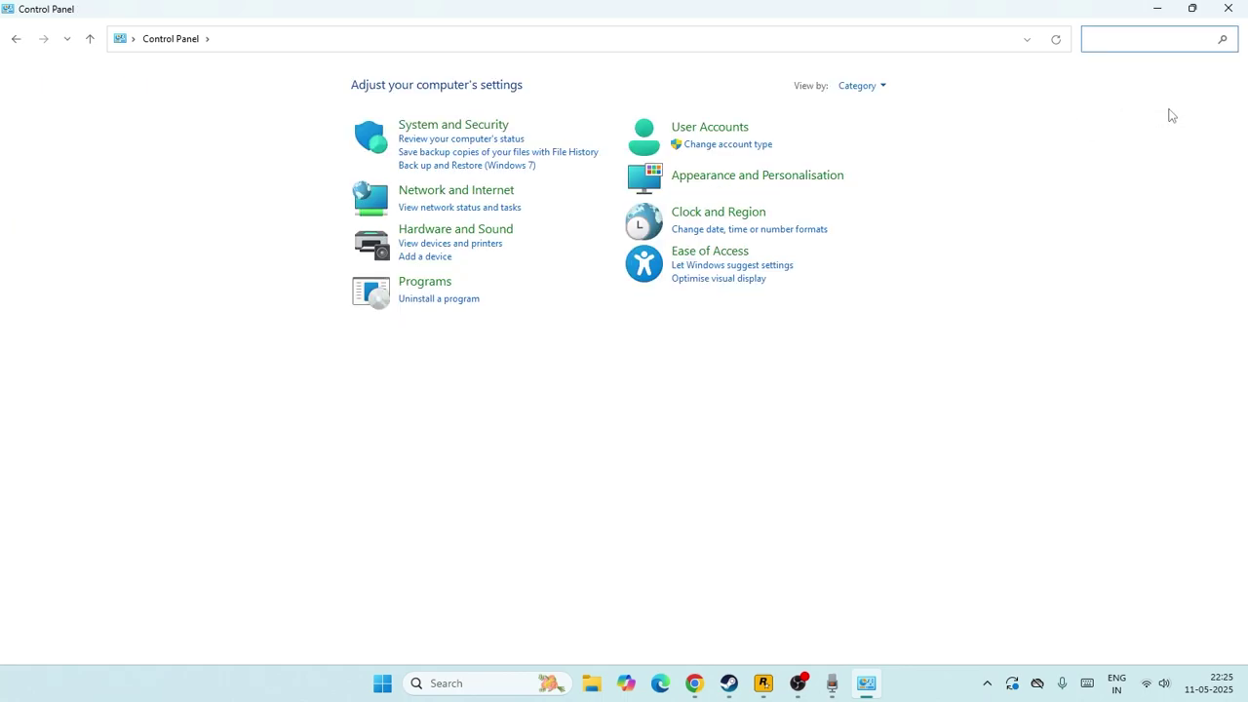
pyautogui.click(882, 88)
pyautogui.click(866, 130)
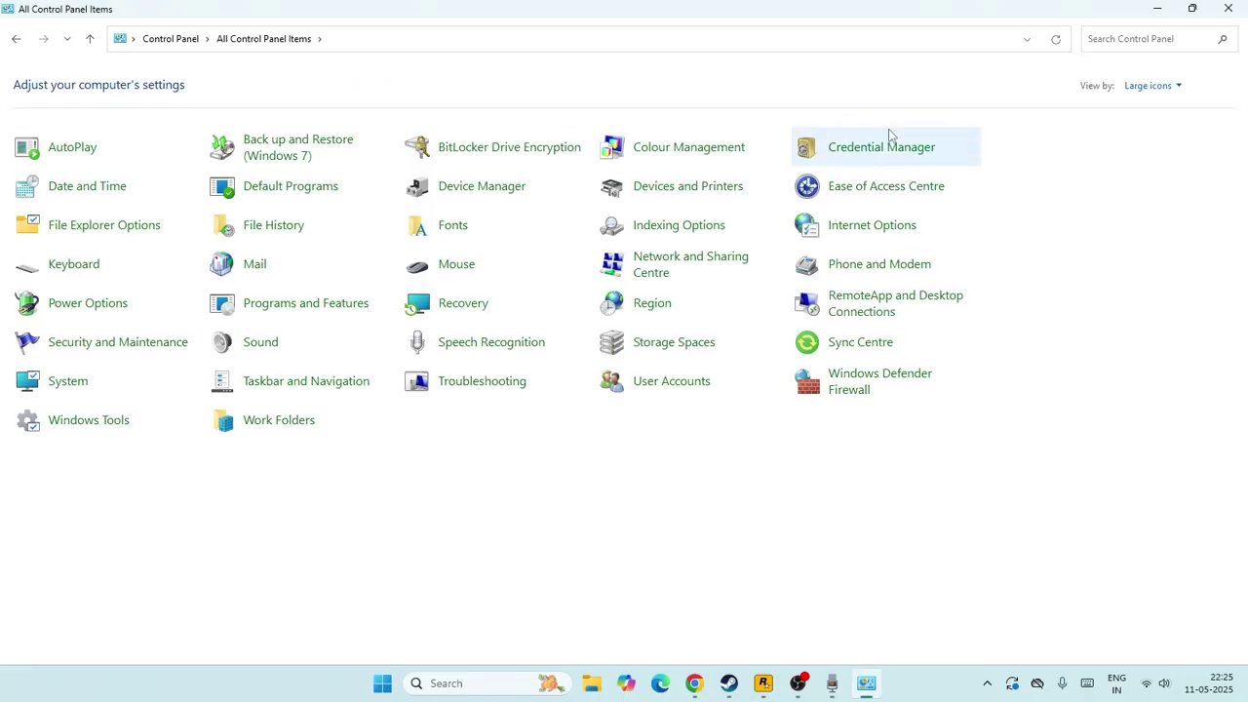
# Open Power Options and edit the Balanced plan's settings
pyautogui.click(79, 306)
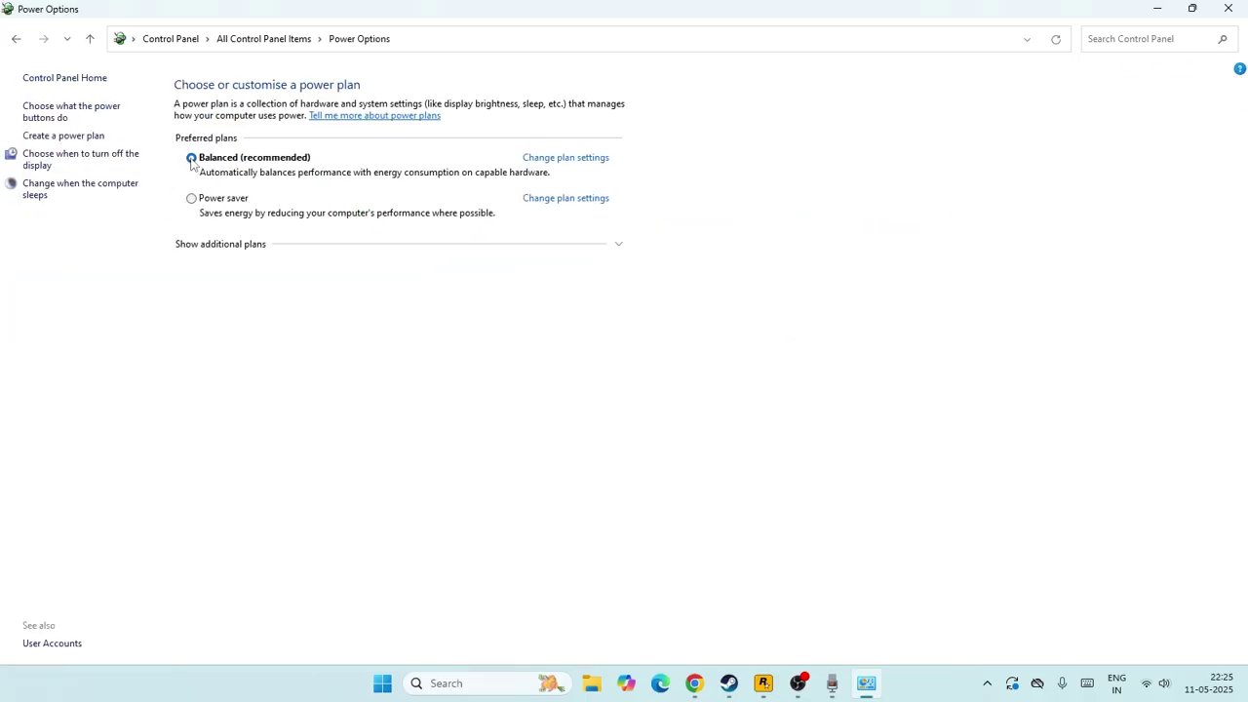
pyautogui.click(564, 160)
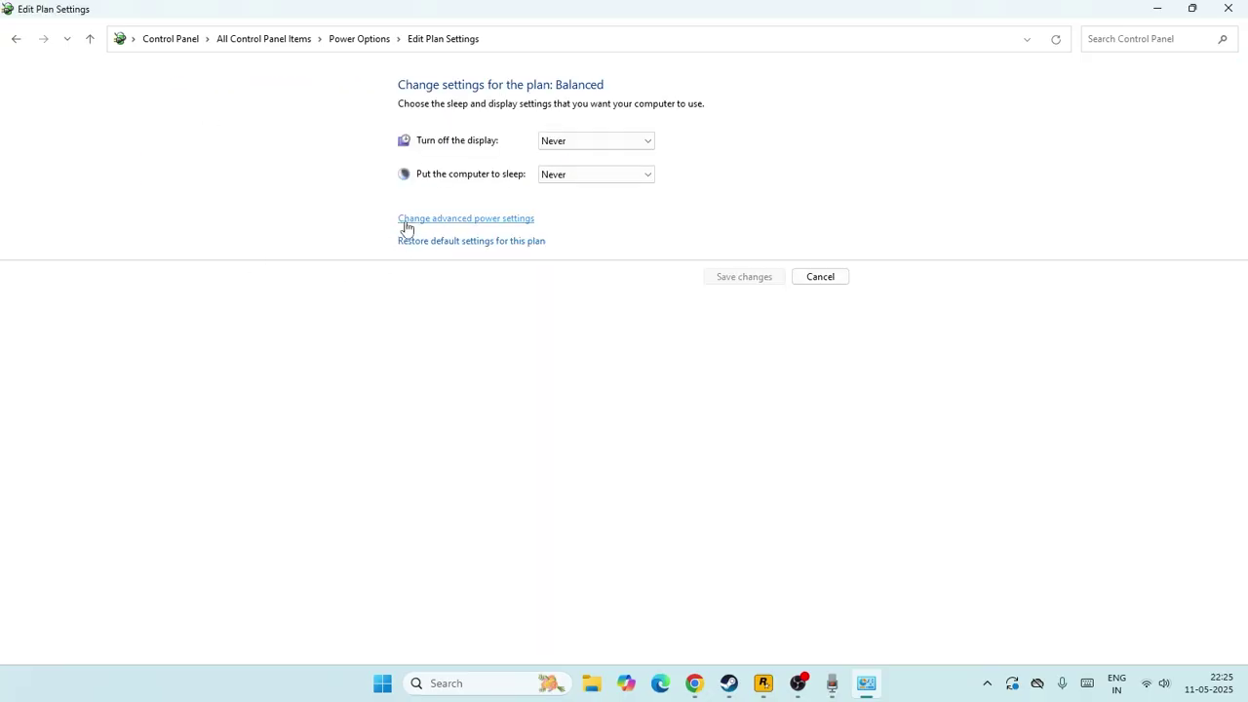
# In advanced power settings, expand USB settings > USB selective suspend and check its value, leaving it Enabled
pyautogui.click(490, 220)
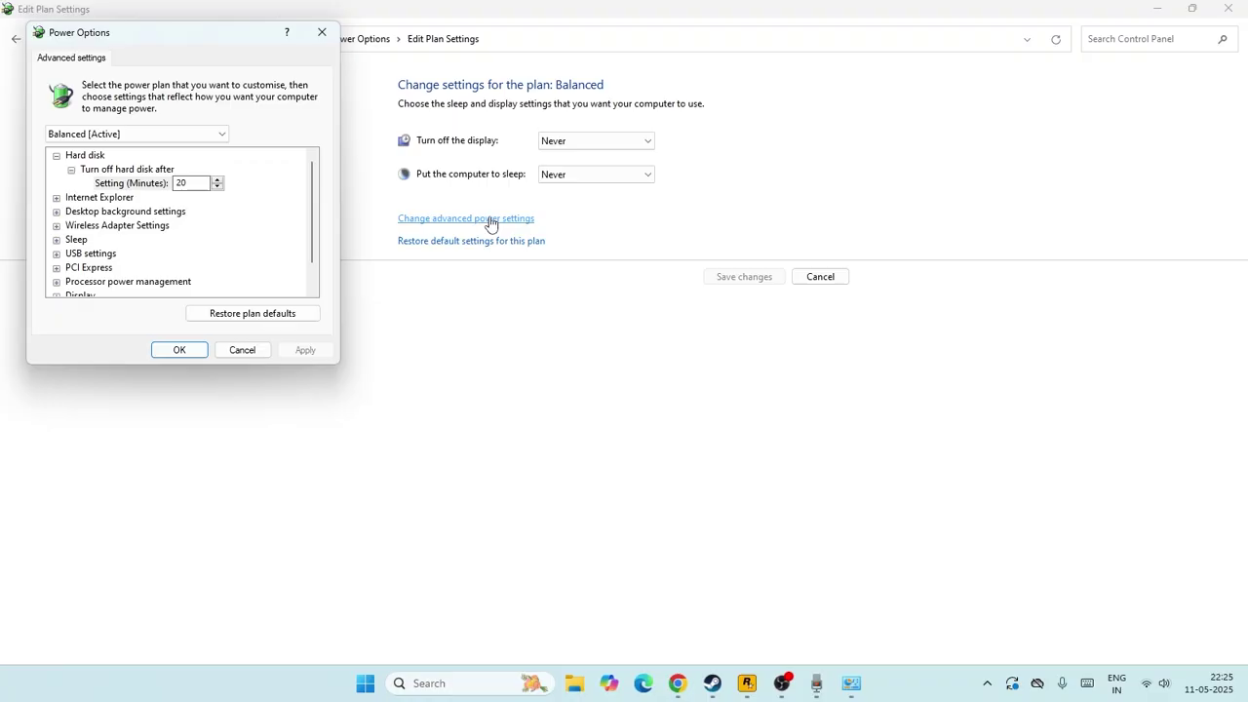
pyautogui.scroll(-1, 60, 227)
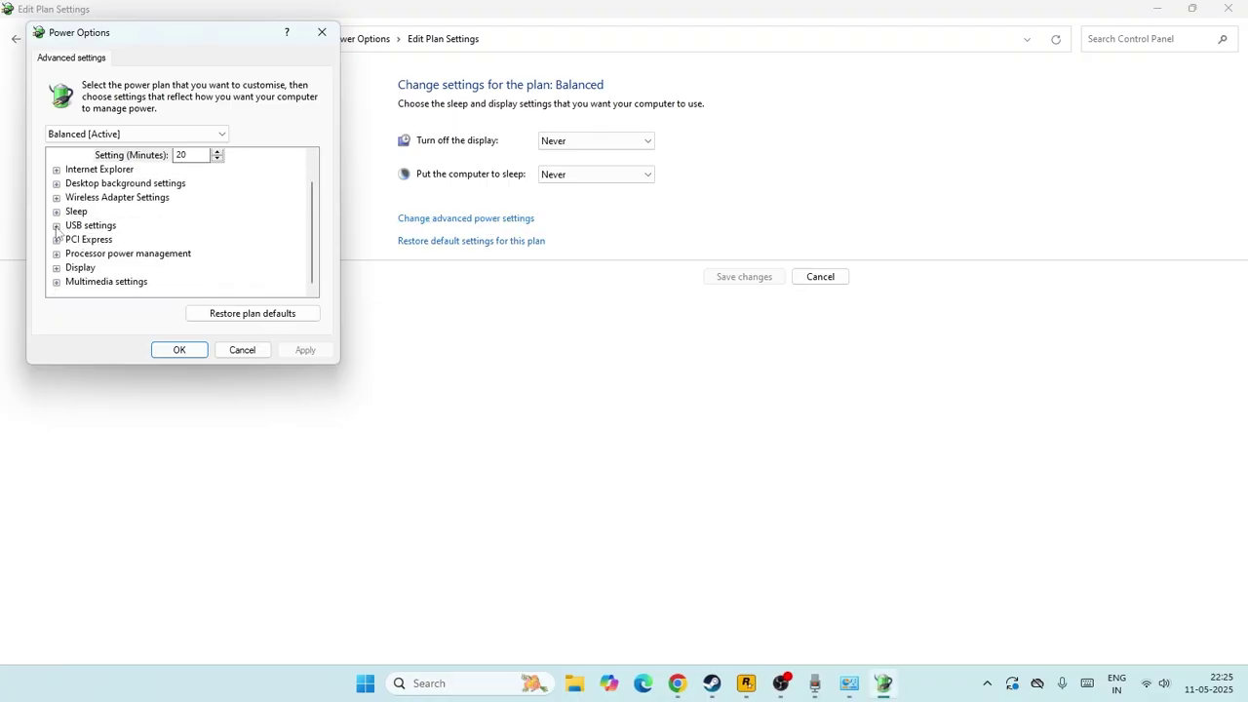
pyautogui.click(57, 226)
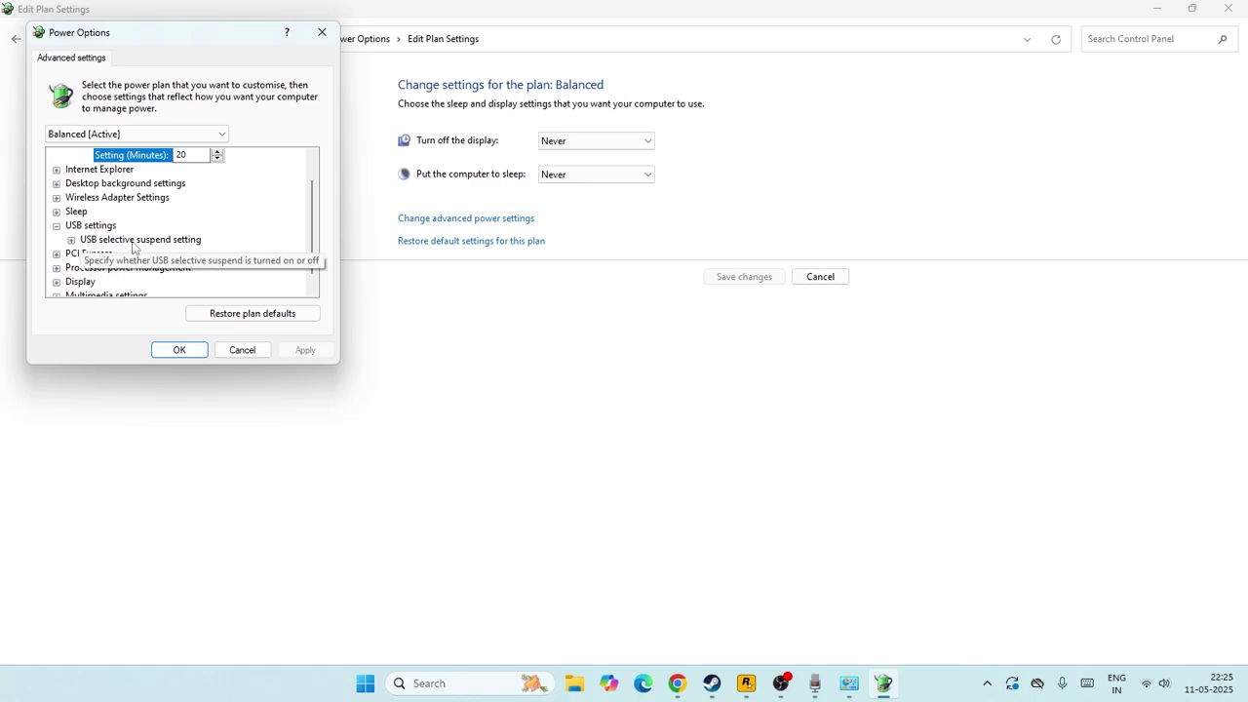
pyautogui.click(70, 241)
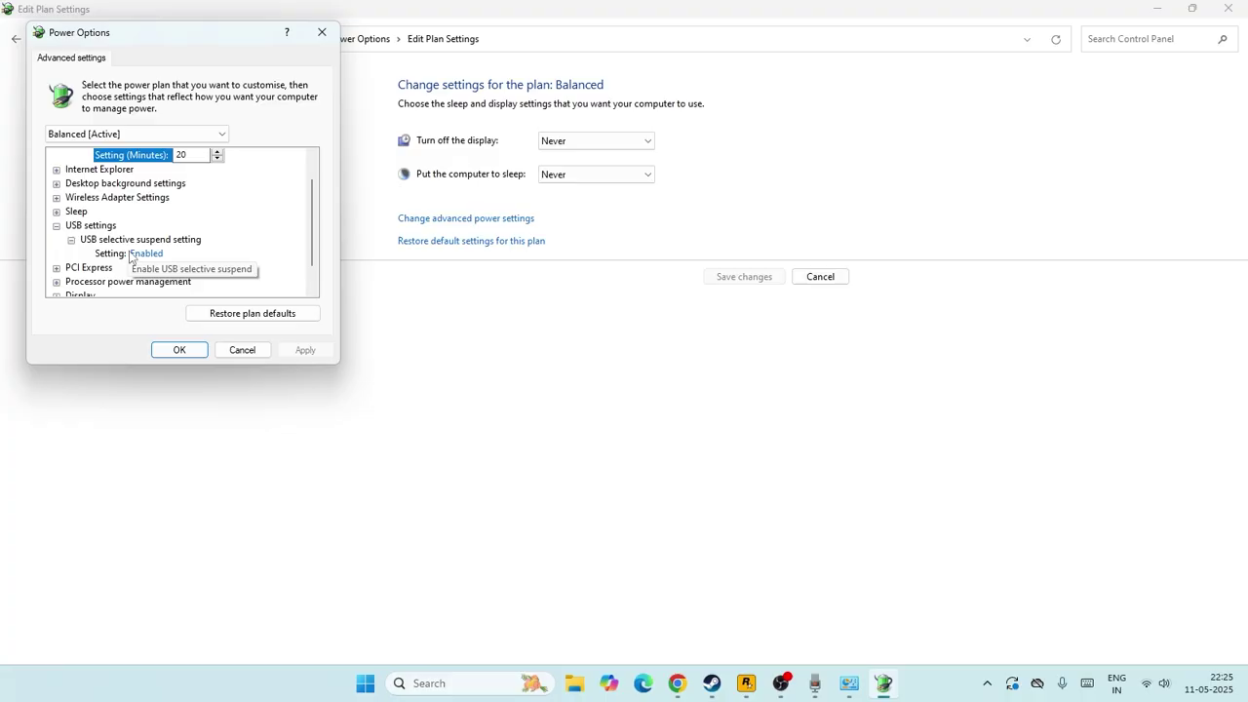
pyautogui.click(166, 255)
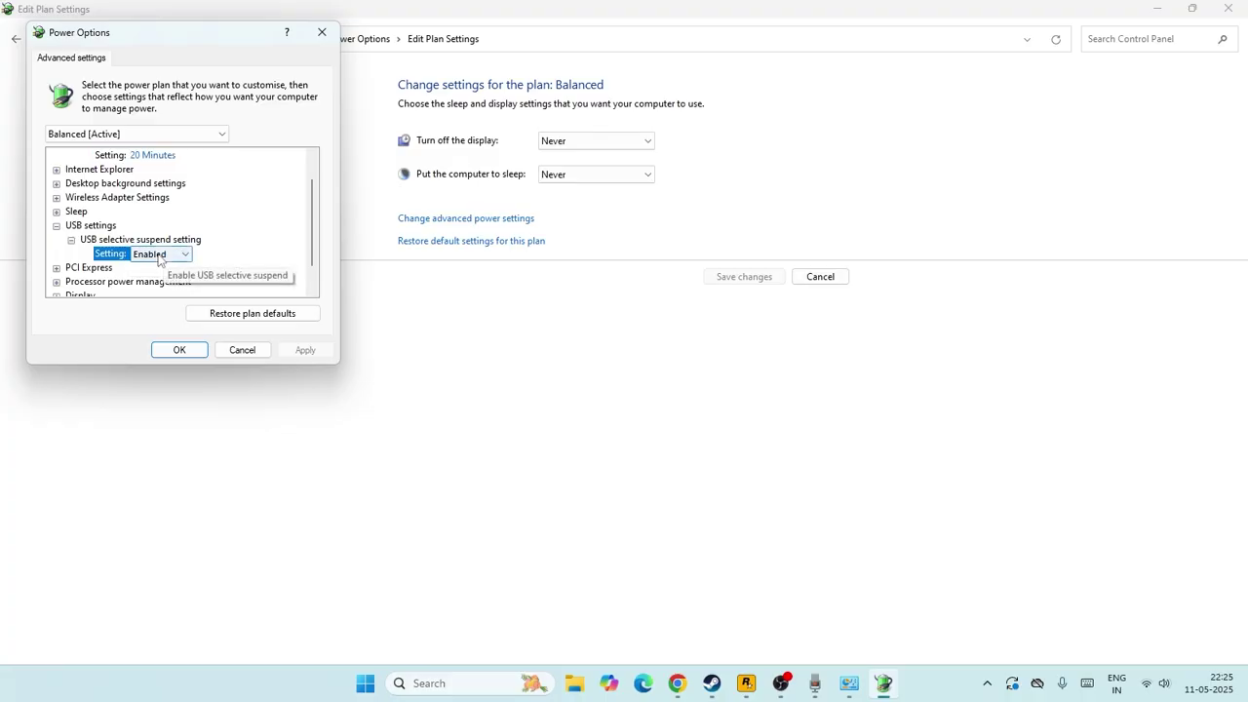
pyautogui.click(164, 258)
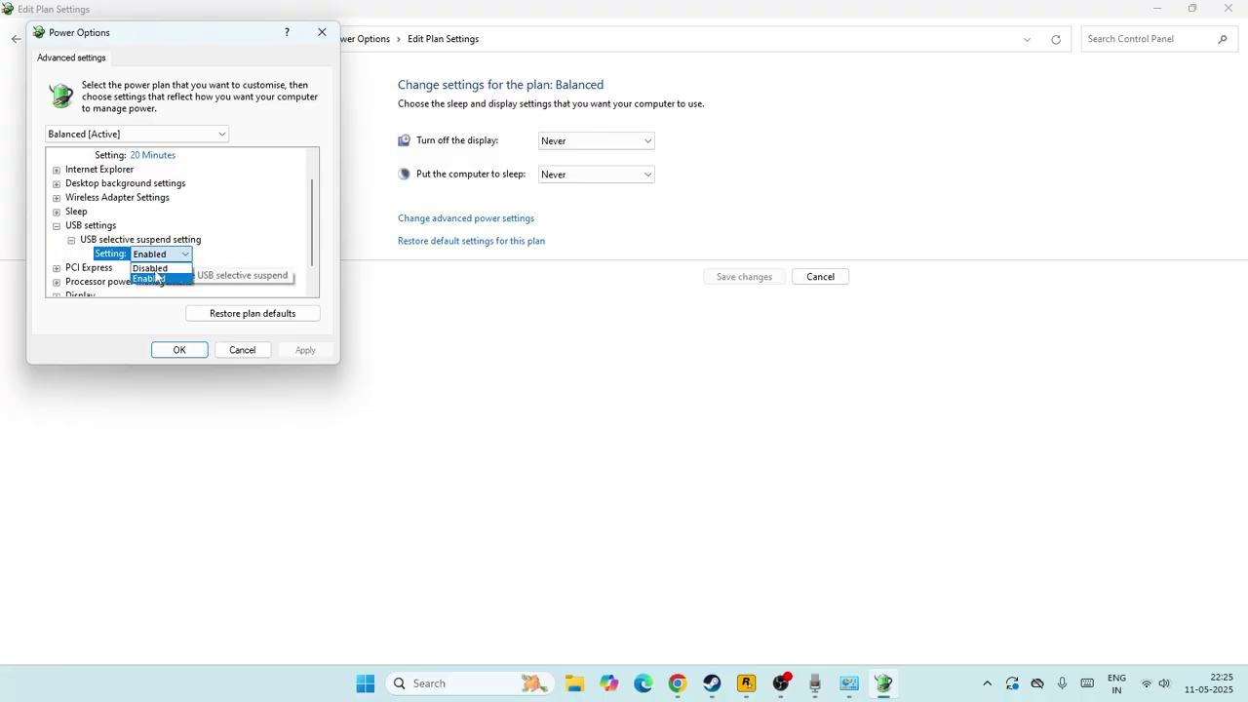
pyautogui.click(205, 205)
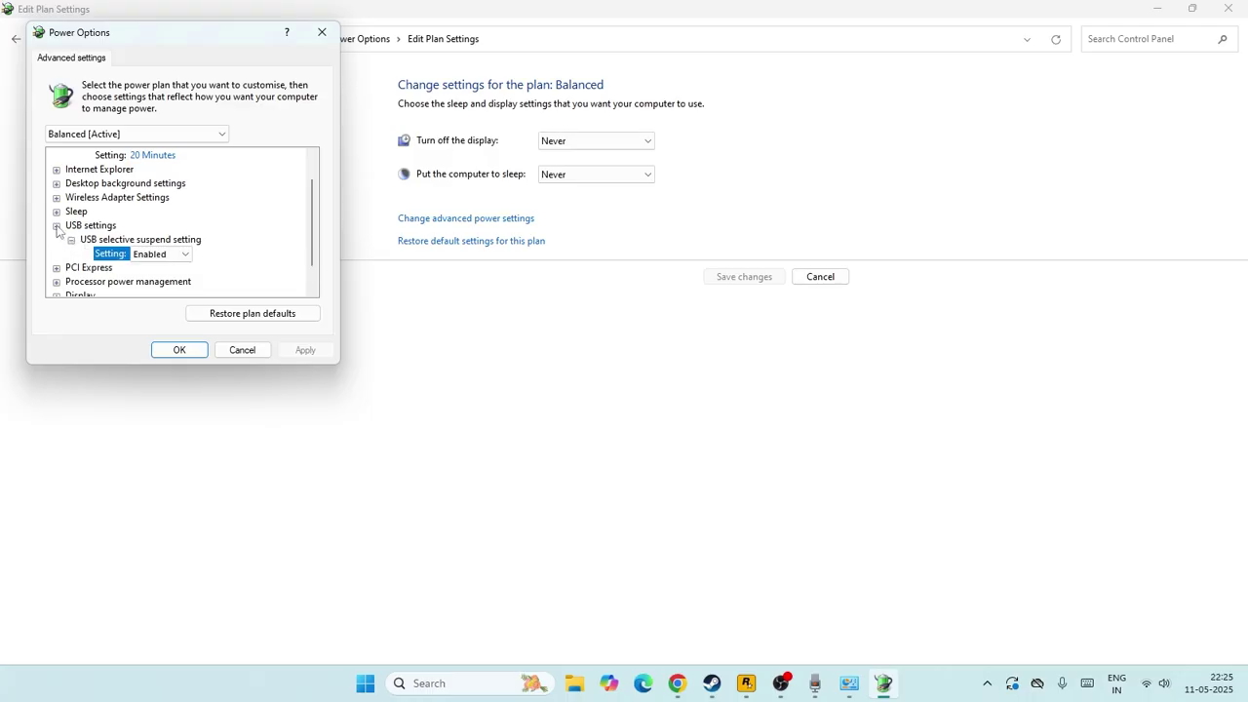
pyautogui.click(176, 255)
pyautogui.click(177, 265)
# Close the advanced dialog, review Power Options' power button and fast start-up settings, then close Control Panel
pyautogui.click(322, 32)
pyautogui.click(319, 39)
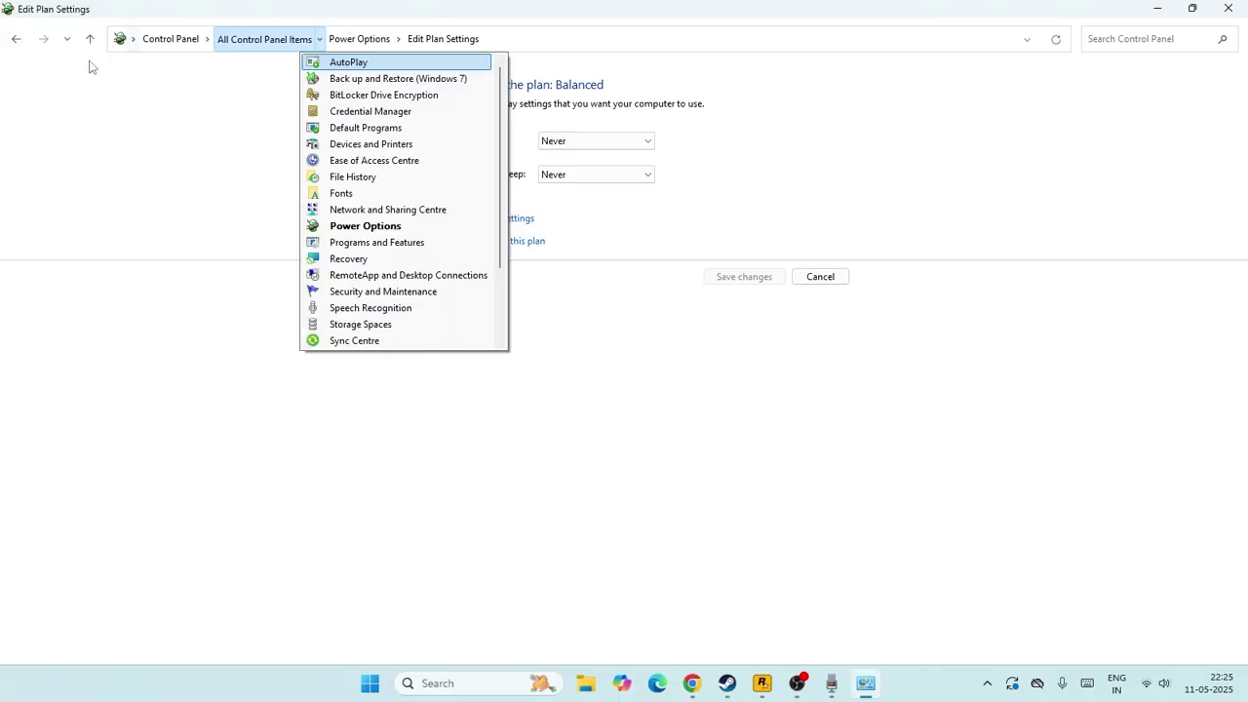
pyautogui.click(16, 39)
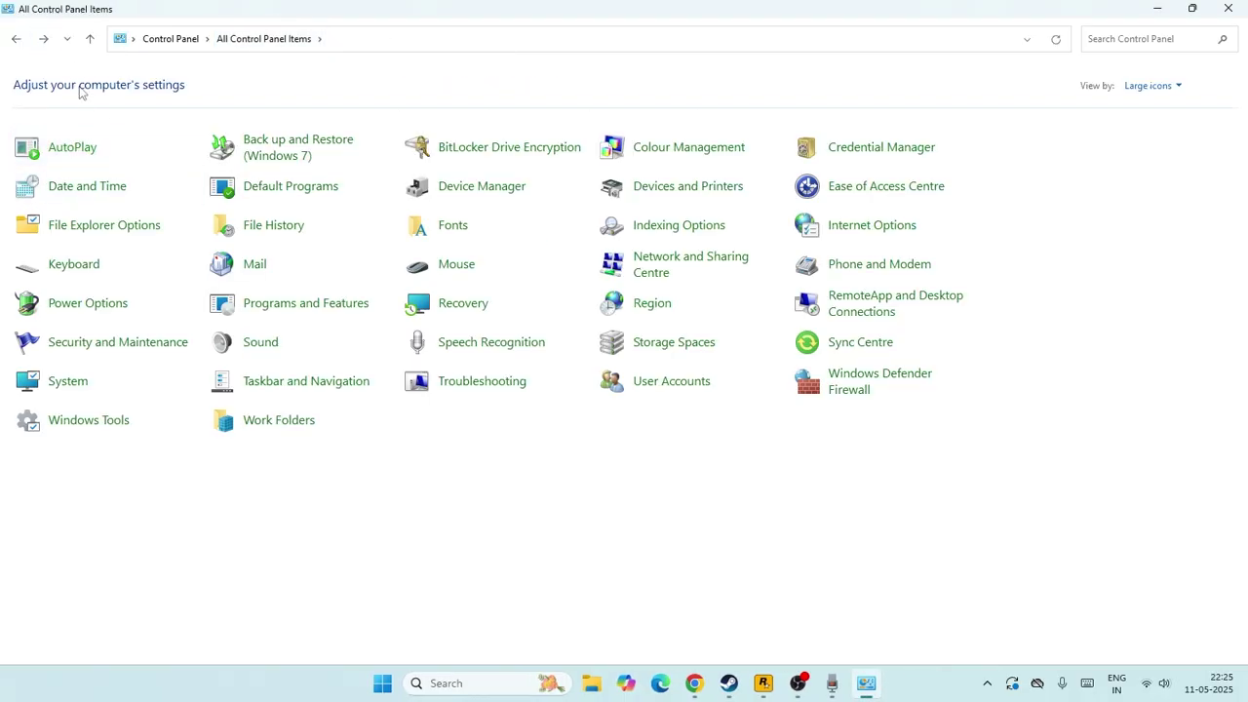
pyautogui.click(92, 303)
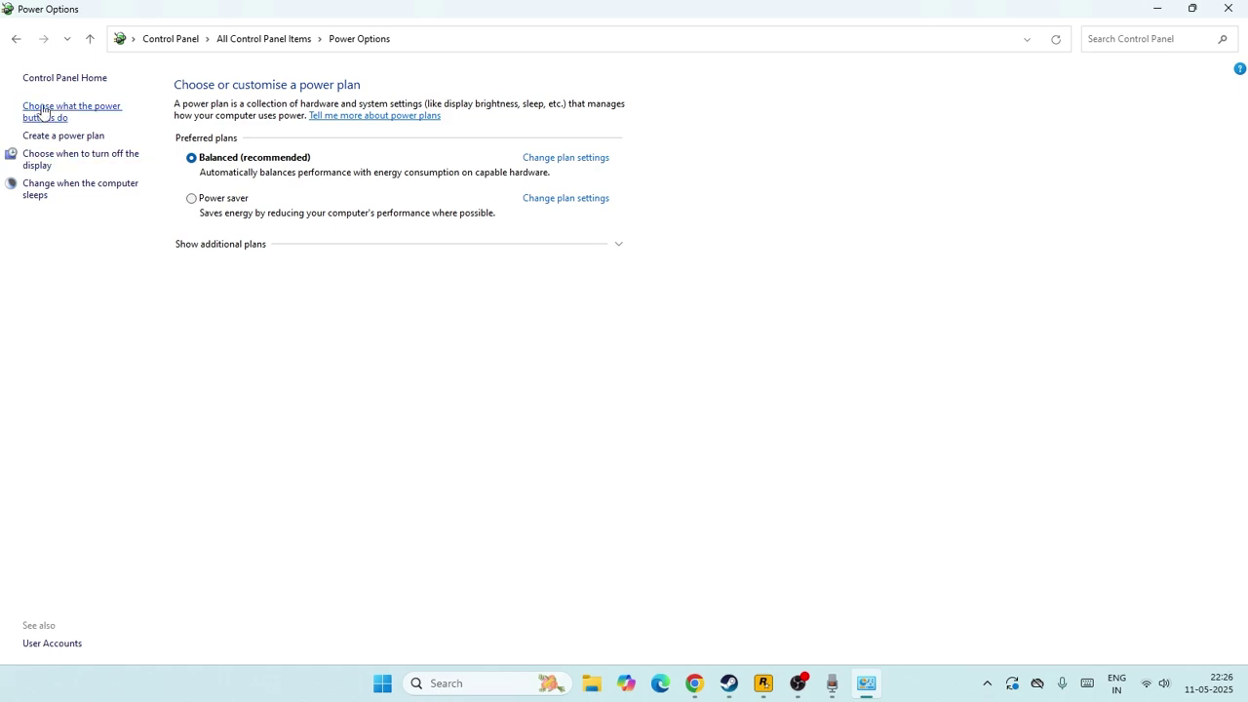
pyautogui.click(43, 112)
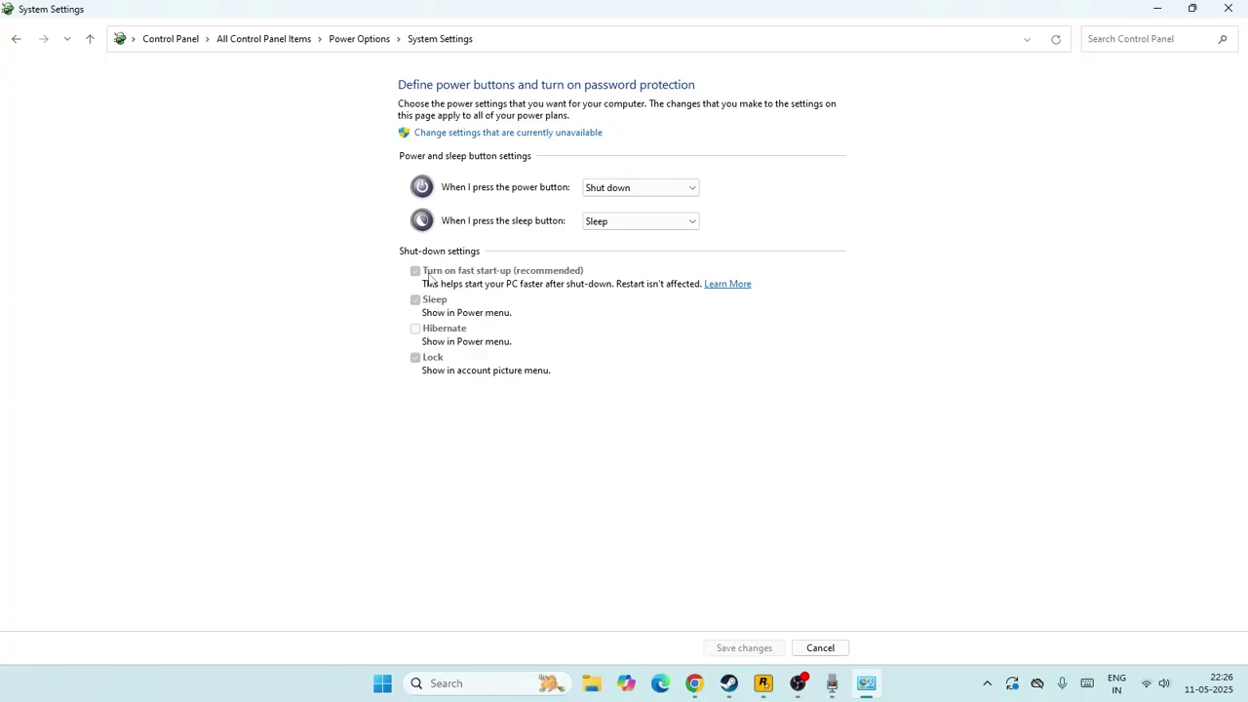
pyautogui.click(1226, 9)
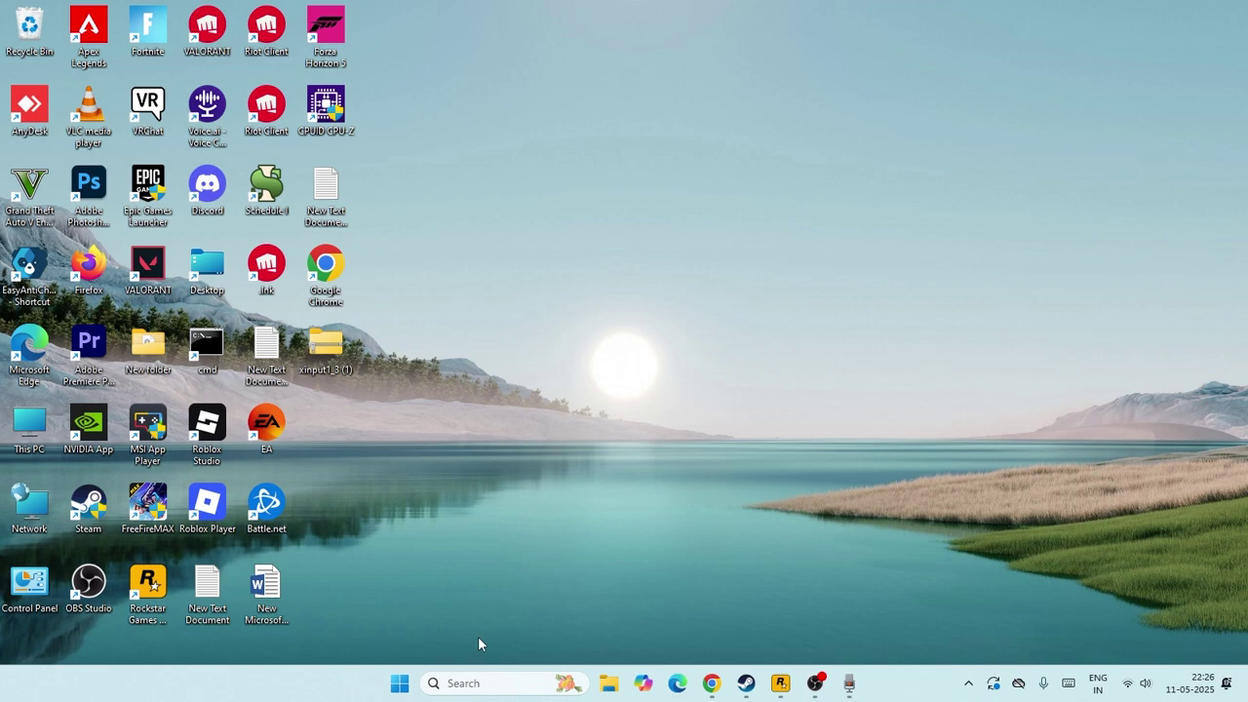
# Search 'dev' from the taskbar and launch Device Manager from the results
pyautogui.click(462, 686)
pyautogui.write('dev')
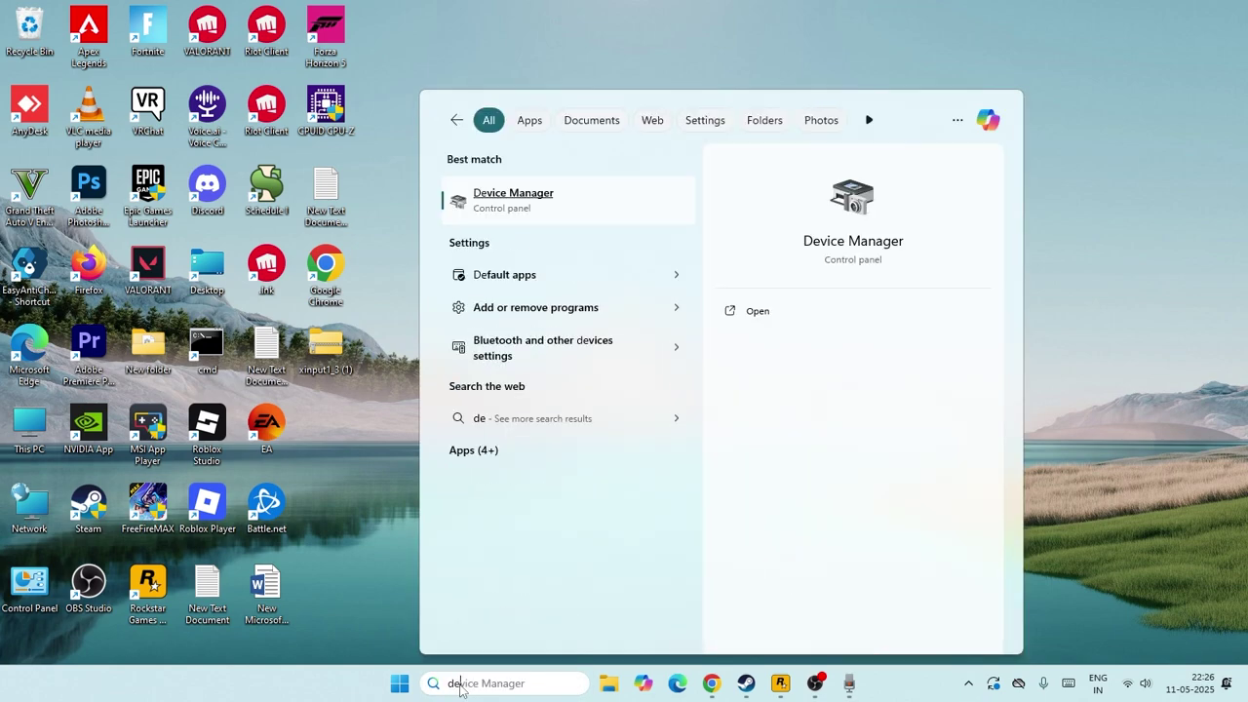
pyautogui.click(501, 218)
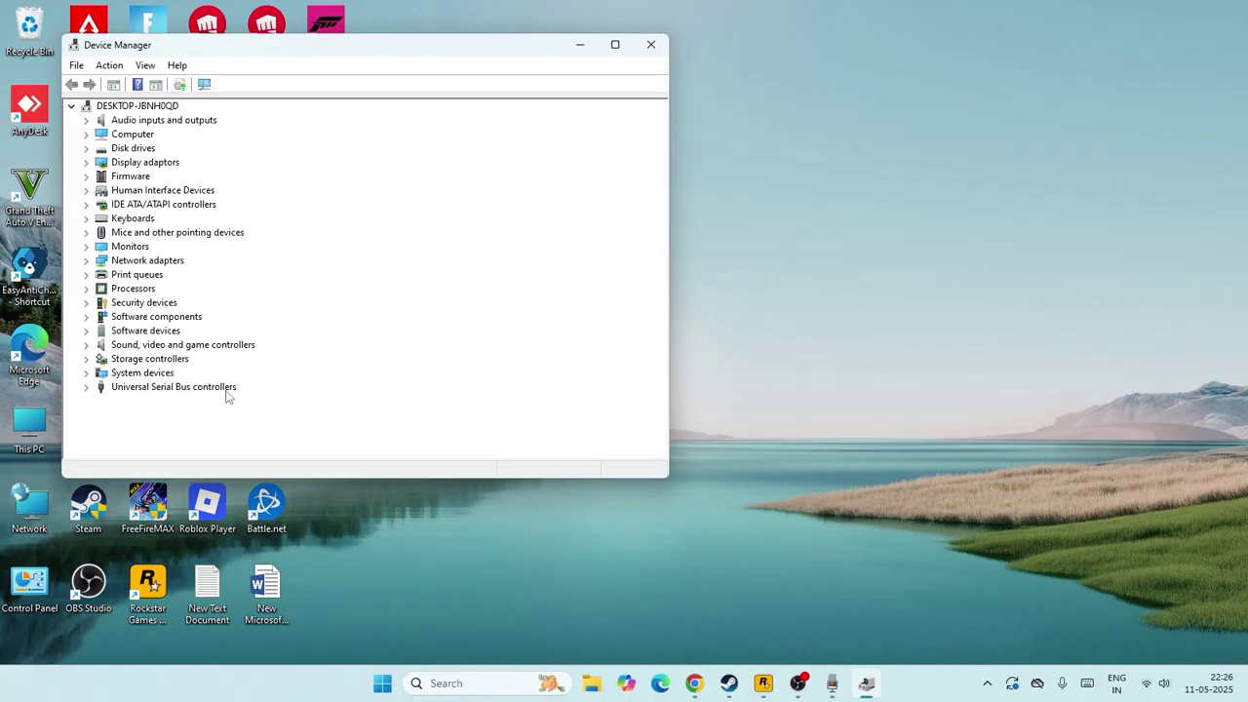
# Expand Universal Serial Bus controllers and bring up the first USB Composite Device's context menu
pyautogui.click(87, 387)
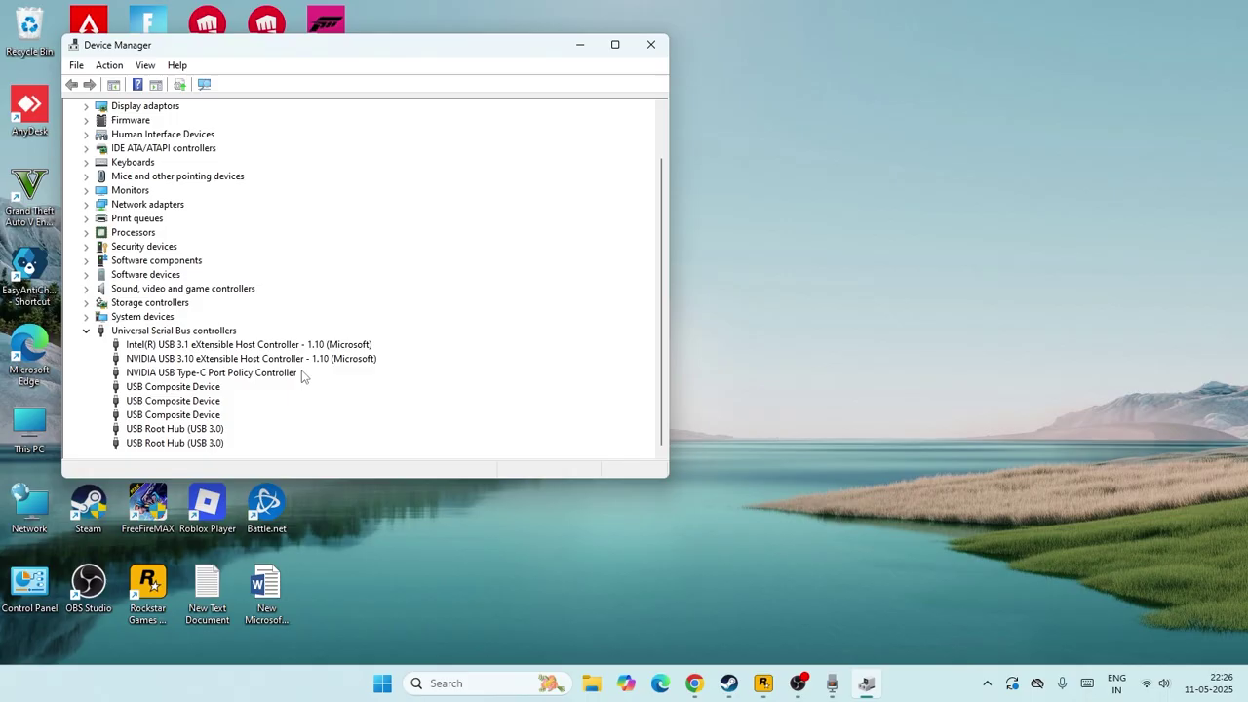
pyautogui.click(195, 389)
pyautogui.rightClick(195, 389)
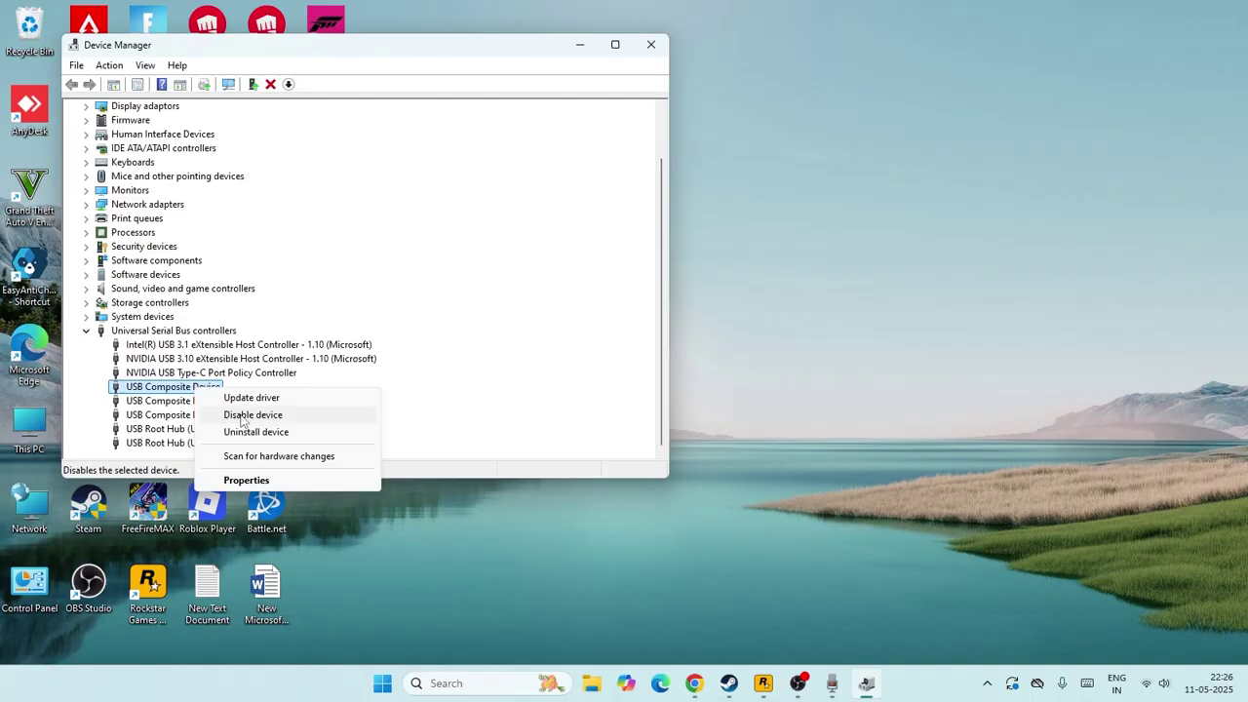
pyautogui.click(451, 419)
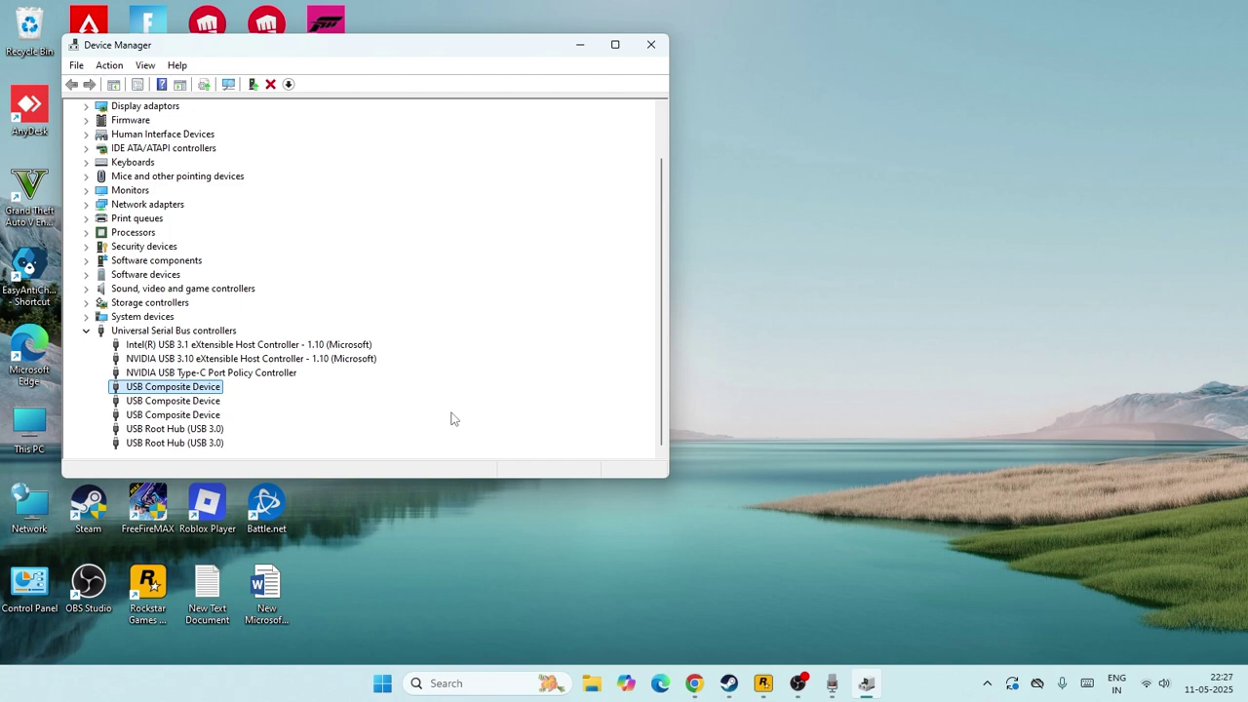
pyautogui.rightClick(226, 390)
# Show the USB Composite Device's Device instance path (USB\VID_046D&PID_0AB7) on its Details tab
pyautogui.click(275, 479)
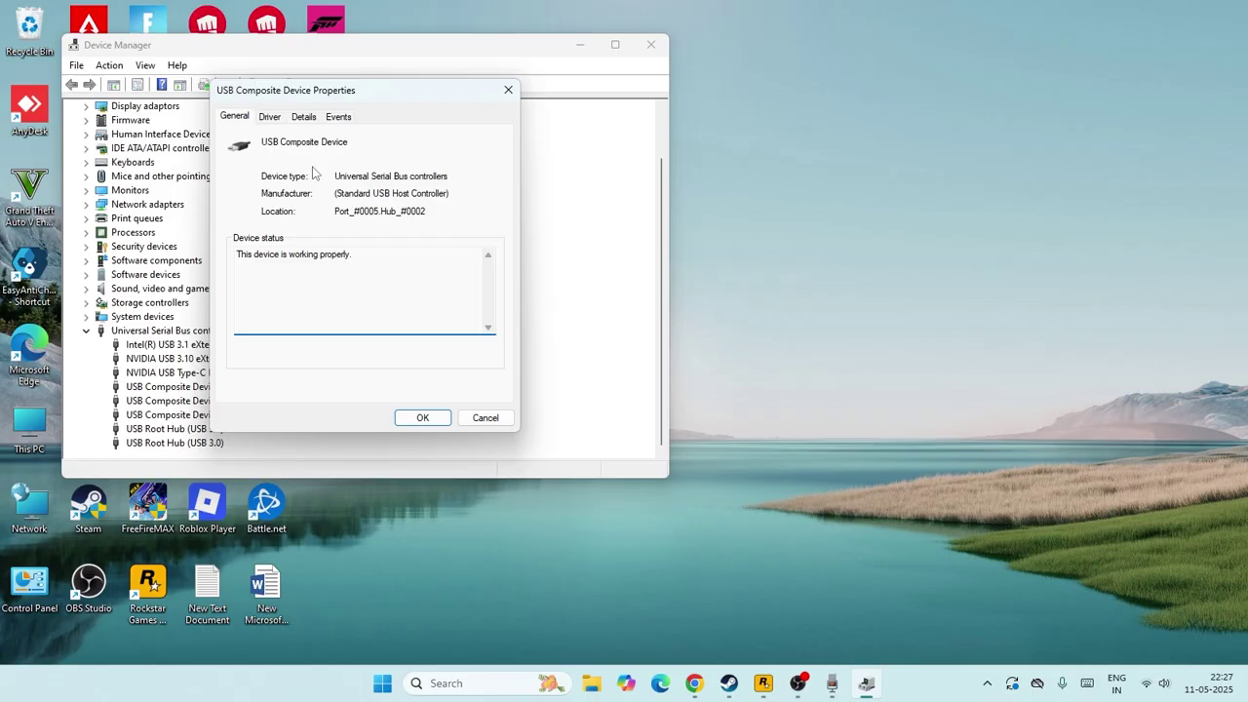
pyautogui.click(302, 117)
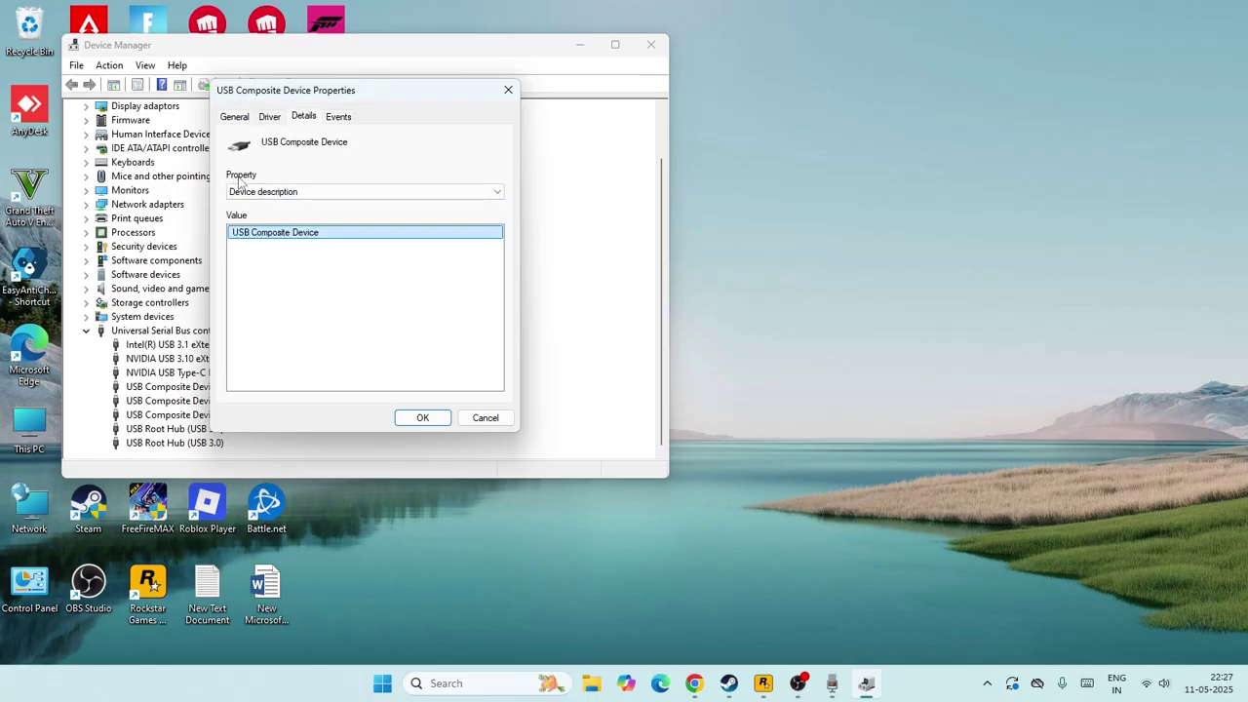
pyautogui.click(289, 194)
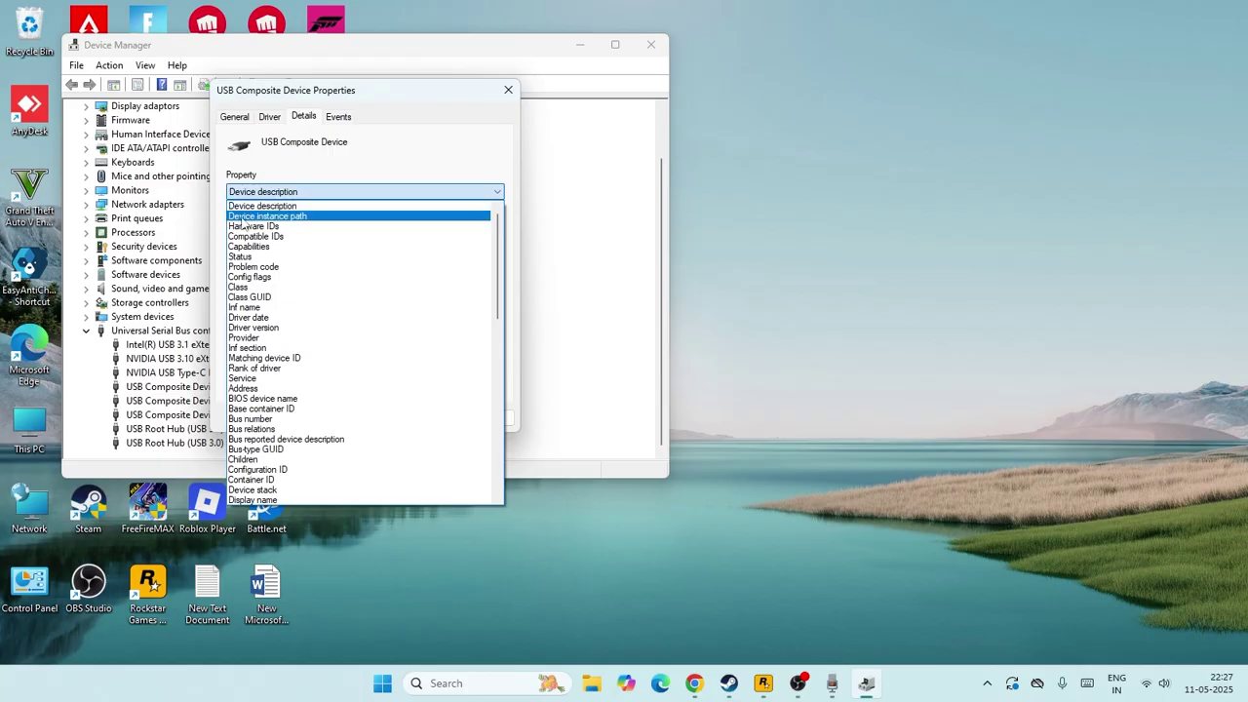
pyautogui.click(300, 216)
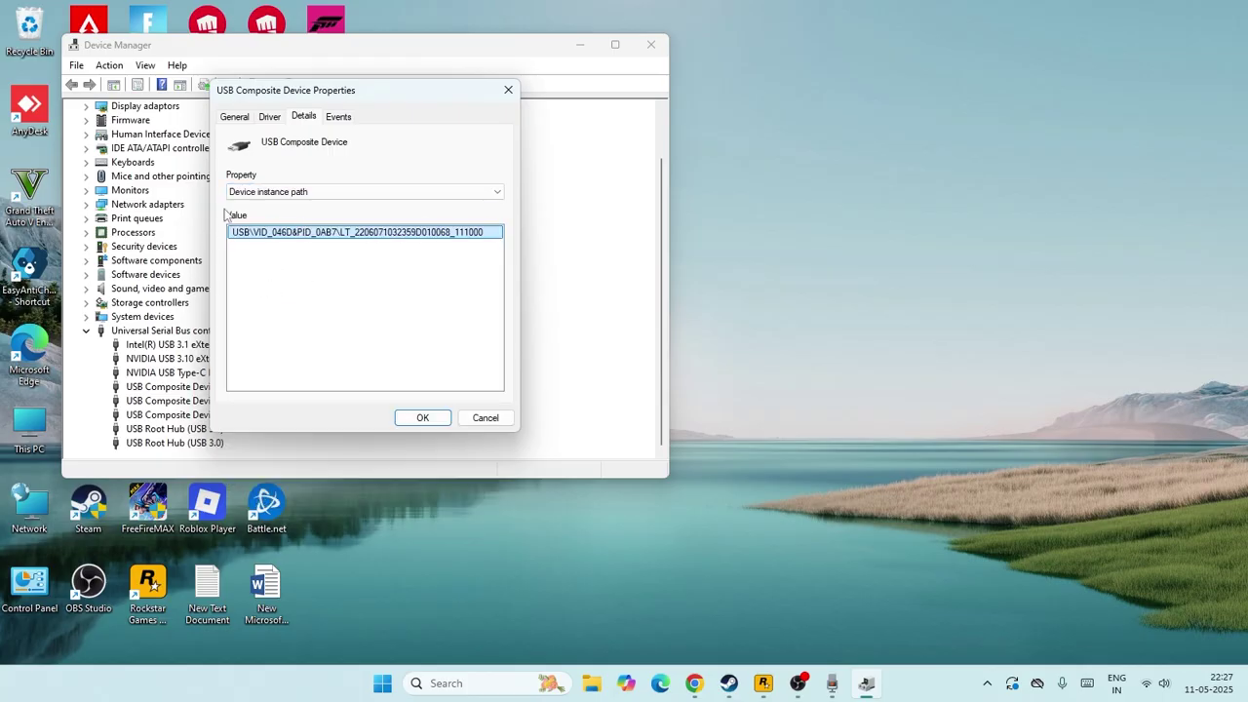
pyautogui.click(305, 237)
pyautogui.click(304, 246)
pyautogui.click(243, 232)
# Search 'run' and launch it to start Registry Editor
pyautogui.click(464, 685)
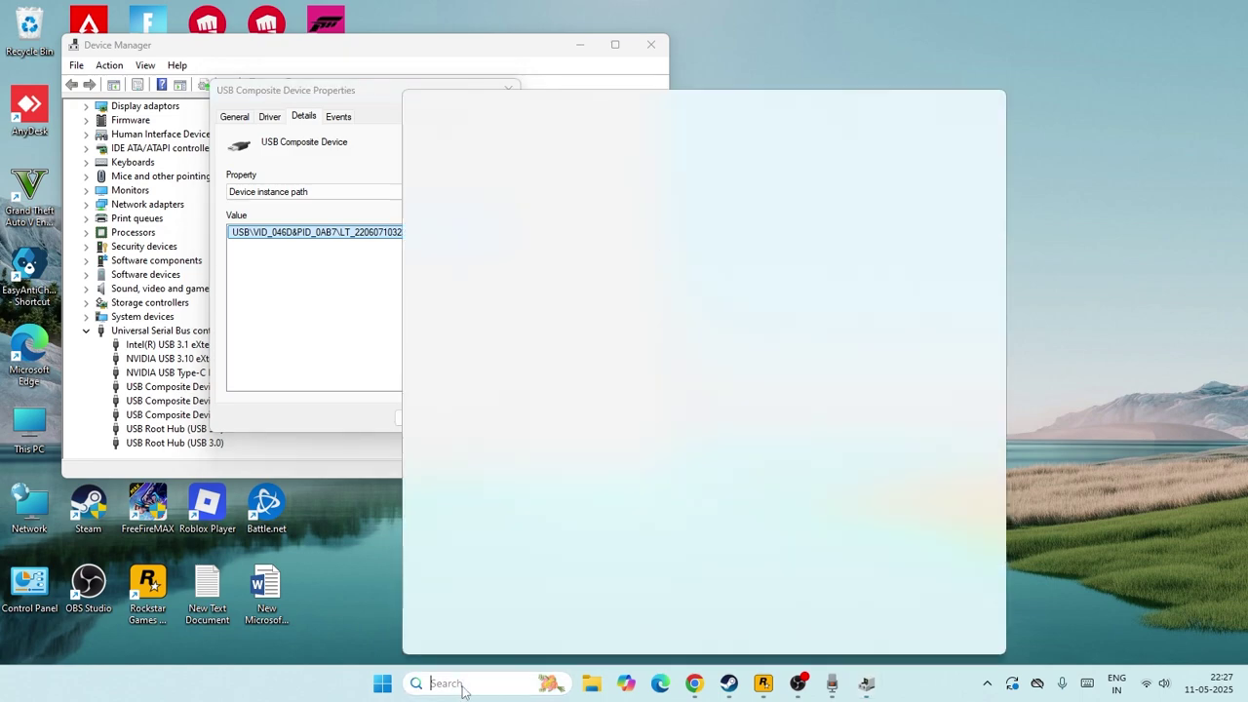
pyautogui.write('run')
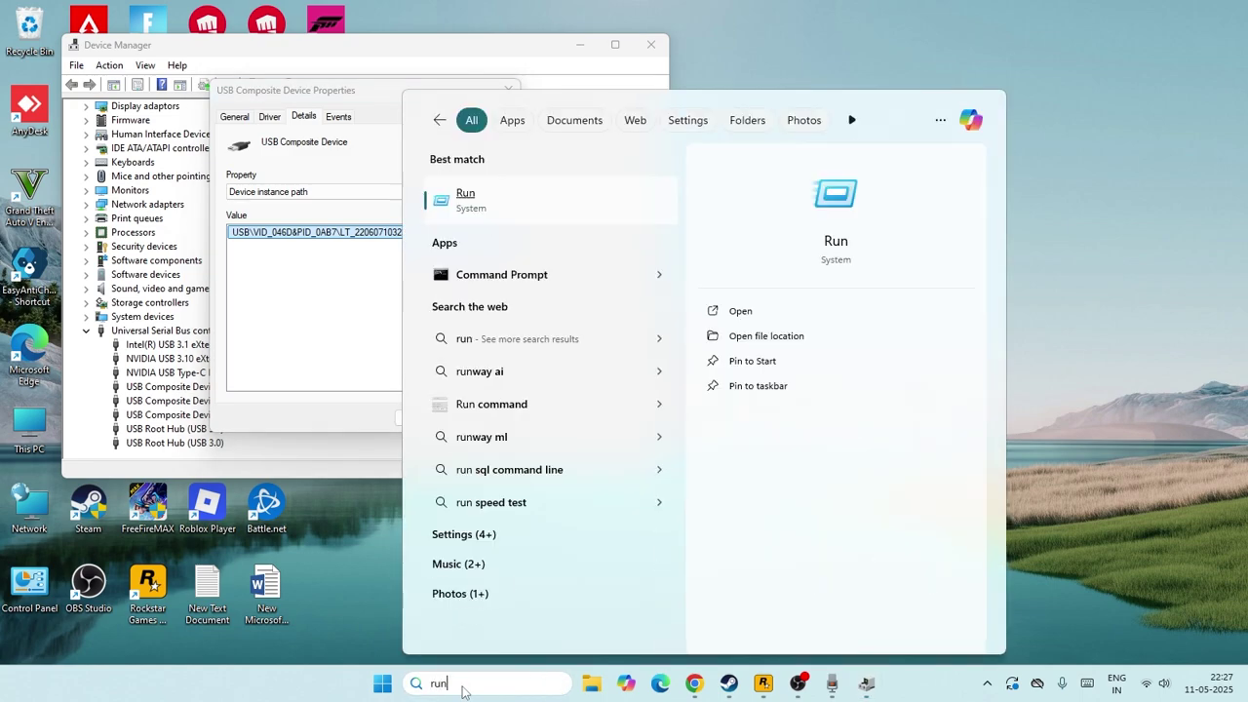
pyautogui.press('Return')
pyautogui.press('Return')
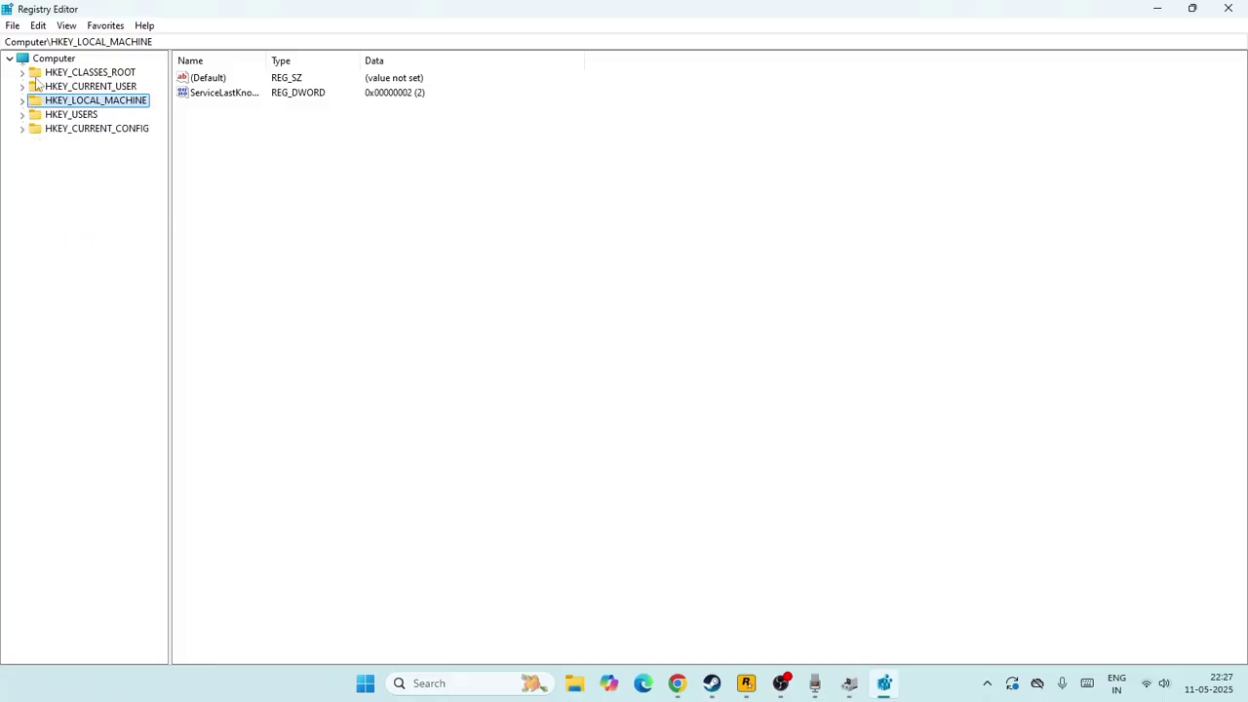
# Expand HKEY_LOCAL_MACHINE > SYSTEM > ControlSet001 > Enum > USB in the registry tree
pyautogui.click(22, 100)
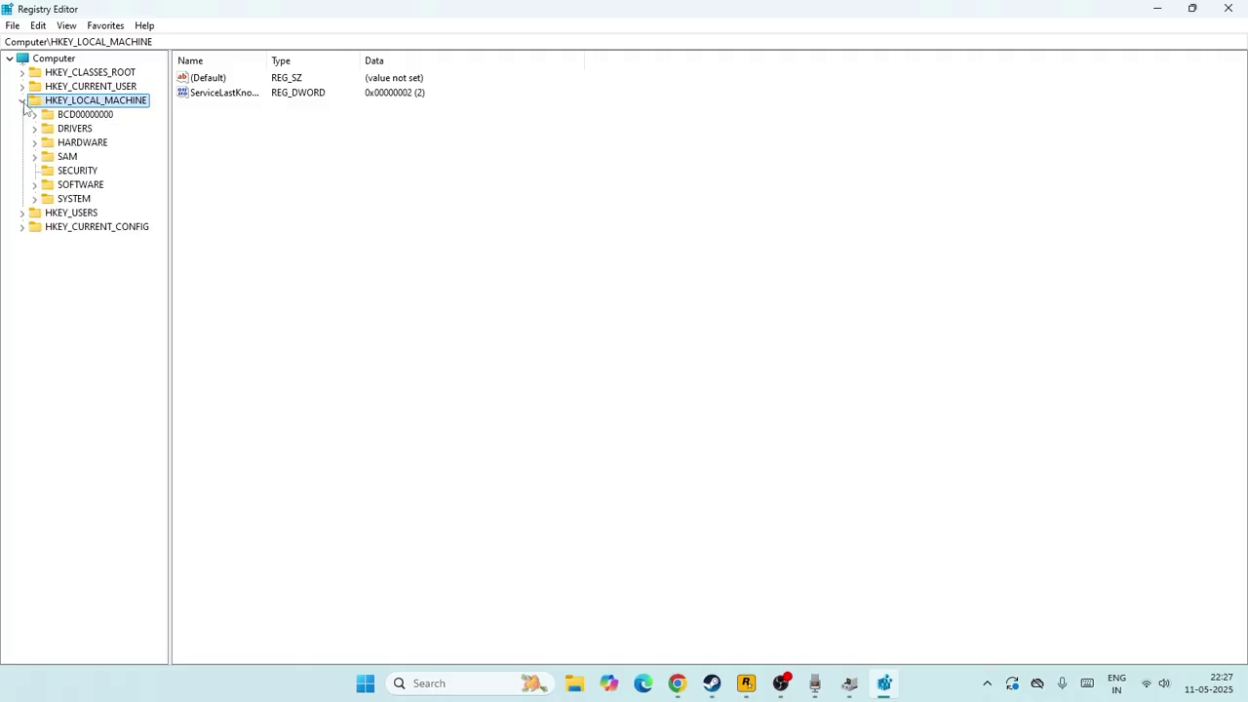
pyautogui.click(35, 198)
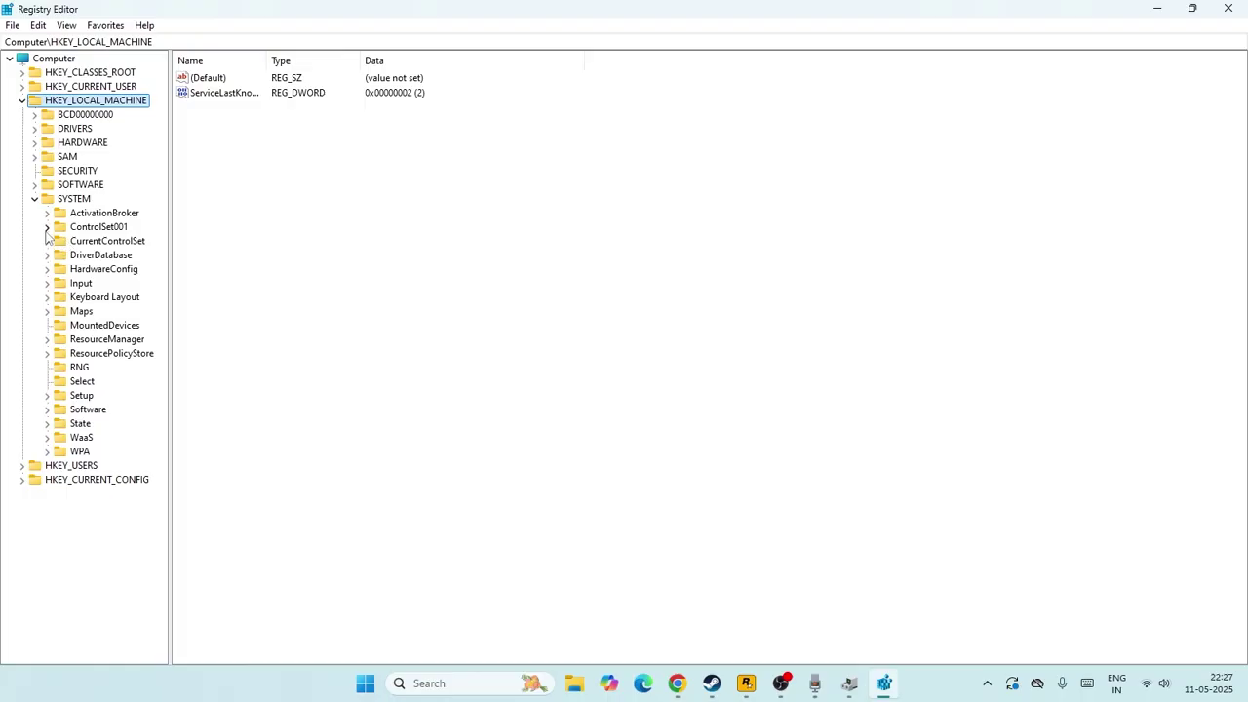
pyautogui.click(47, 226)
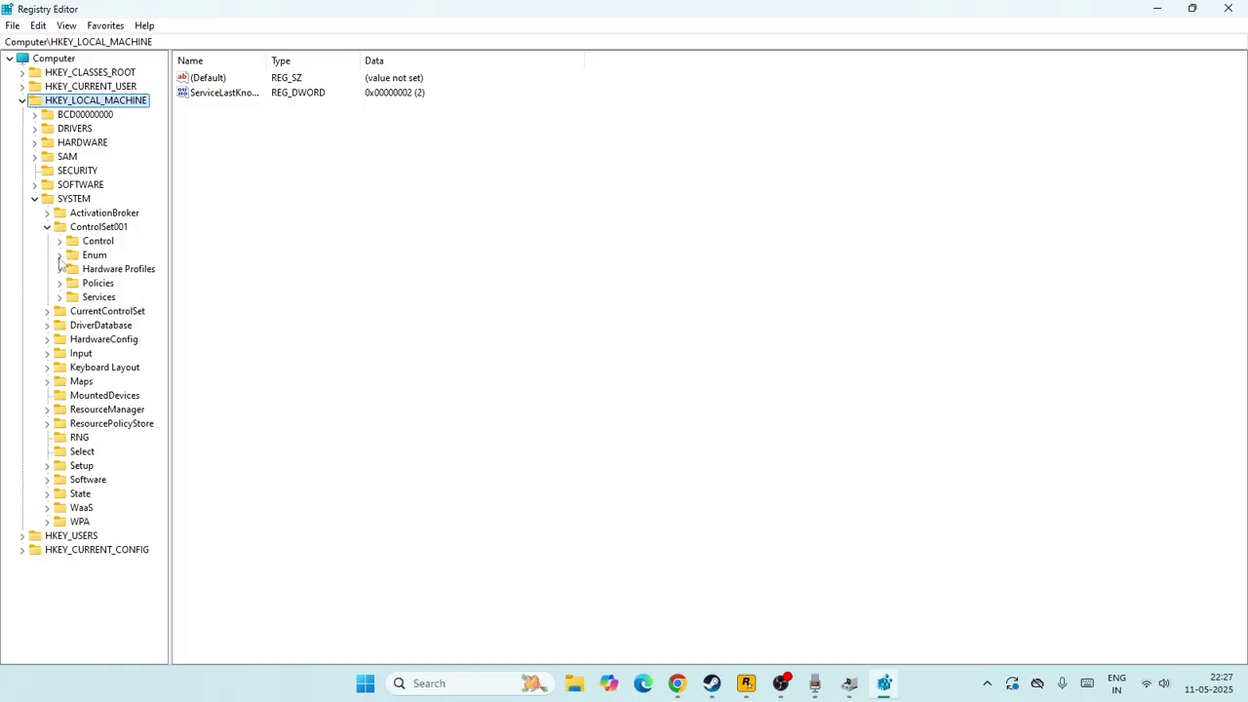
pyautogui.click(60, 255)
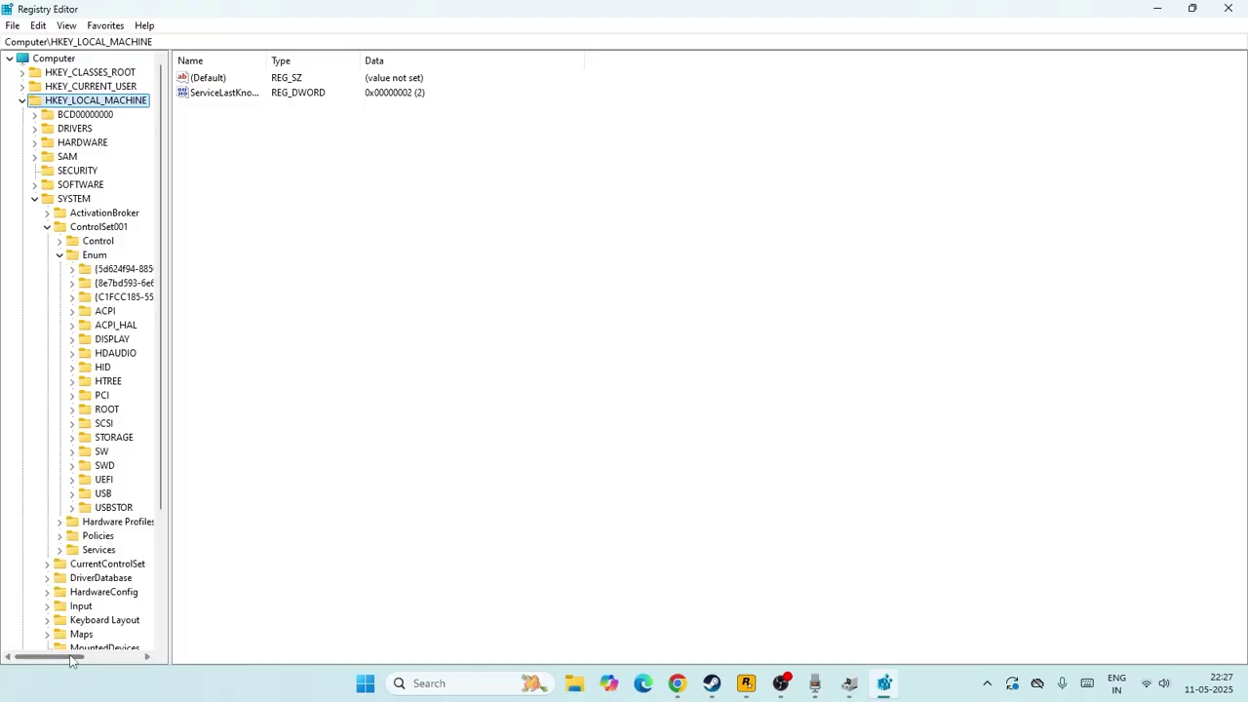
pyautogui.moveTo(72, 660)
pyautogui.mouseDown()
pyautogui.moveTo(131, 664)
pyautogui.moveTo(96, 667)
pyautogui.mouseUp()
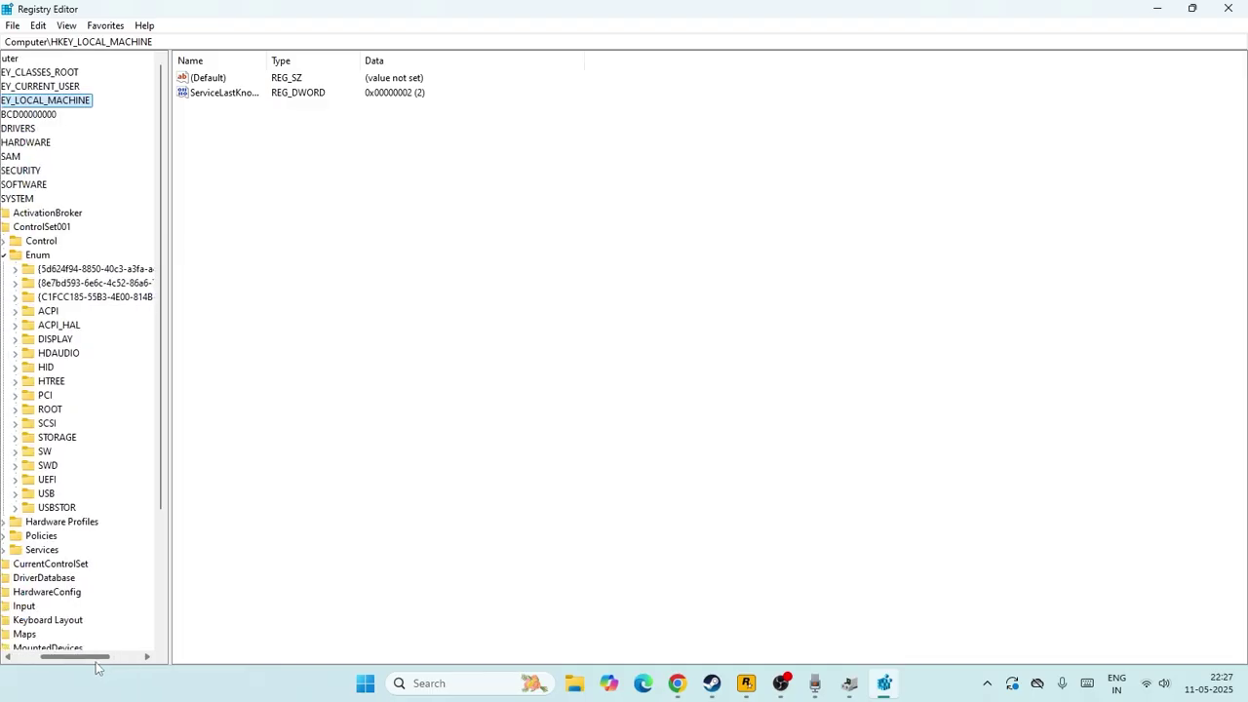
pyautogui.click(15, 495)
pyautogui.moveTo(80, 663); pyautogui.dragTo(95, 665)
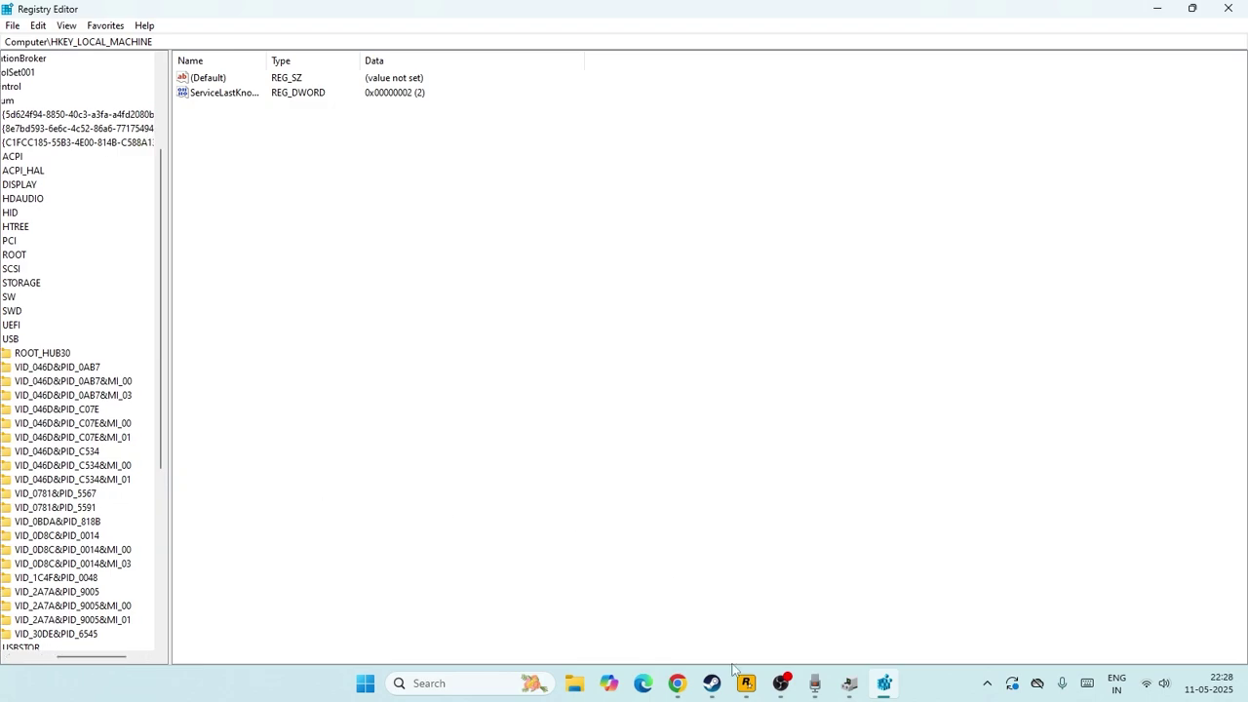
# Check the device instance path again, then select the VID_046D&PID_0AB7 key in Registry Editor
pyautogui.press('super+Down')
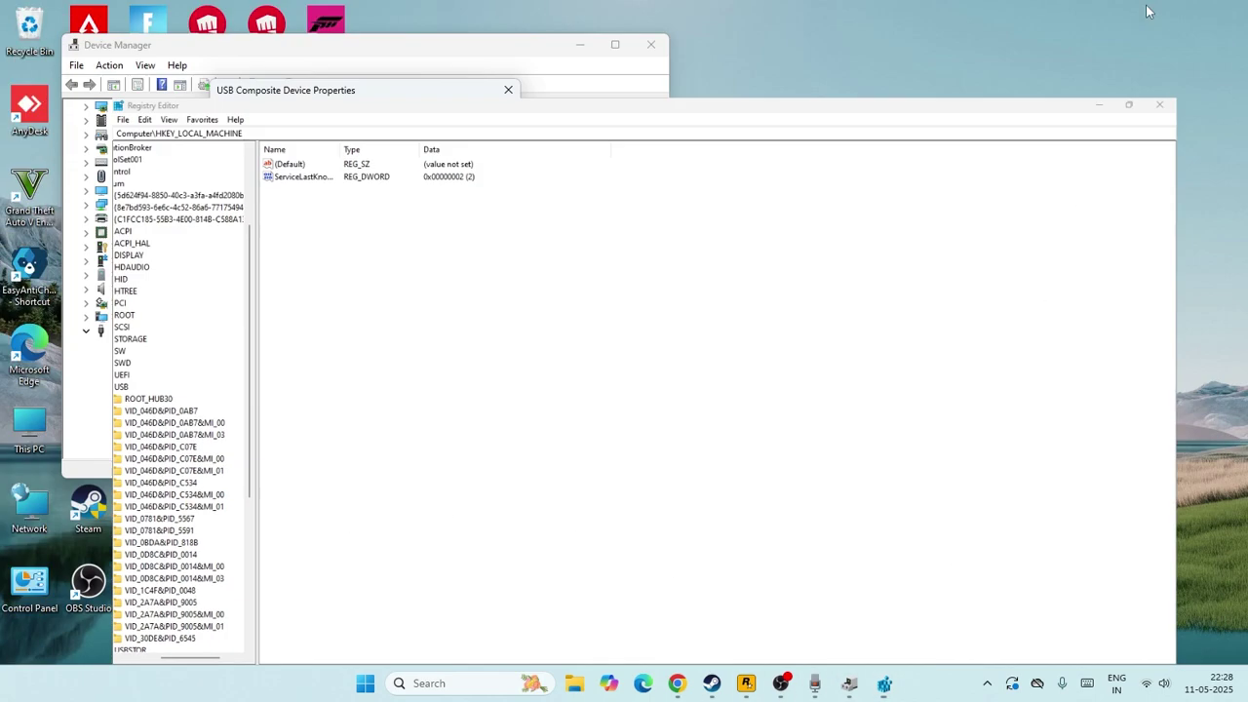
pyautogui.click(265, 240)
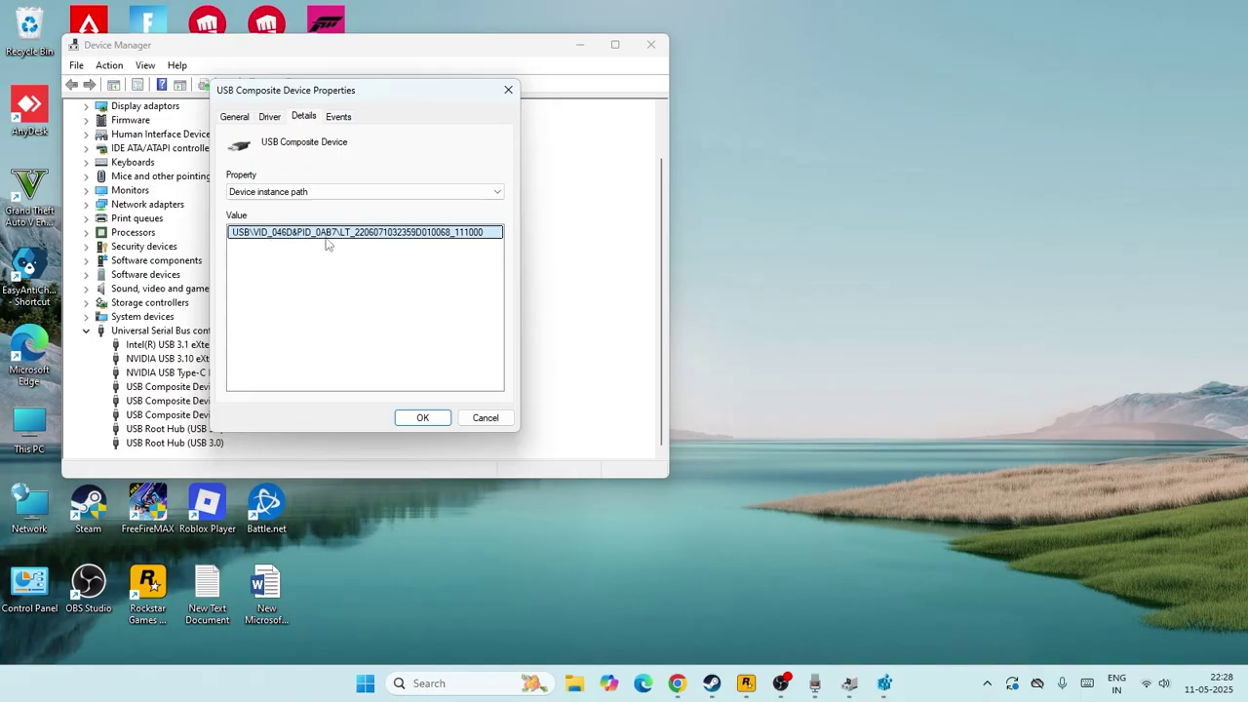
pyautogui.click(884, 683)
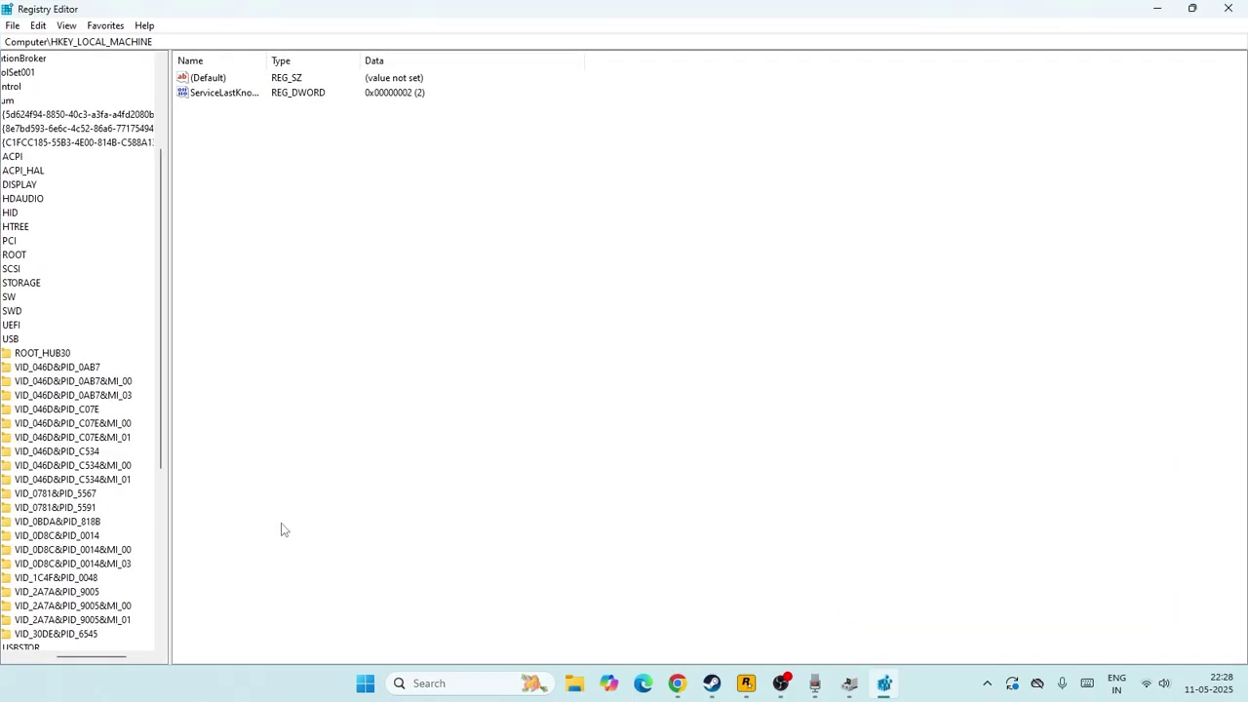
pyautogui.moveTo(82, 659); pyautogui.dragTo(70, 658)
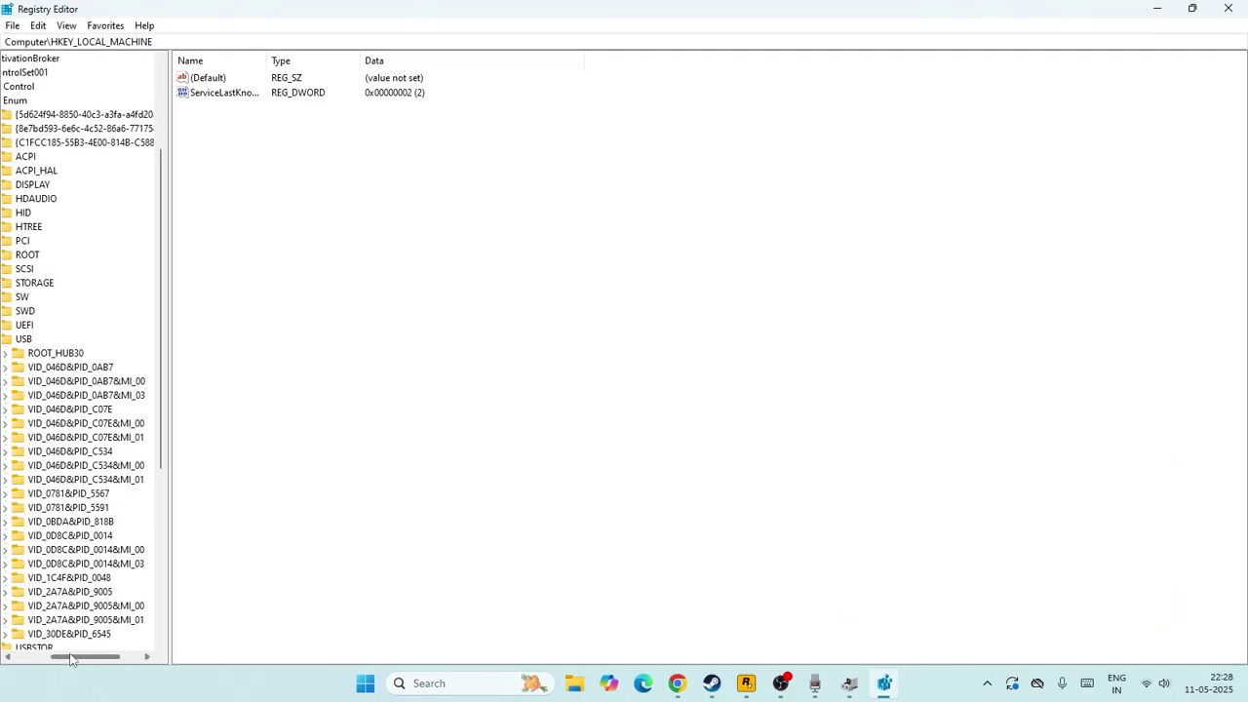
pyautogui.click(102, 370)
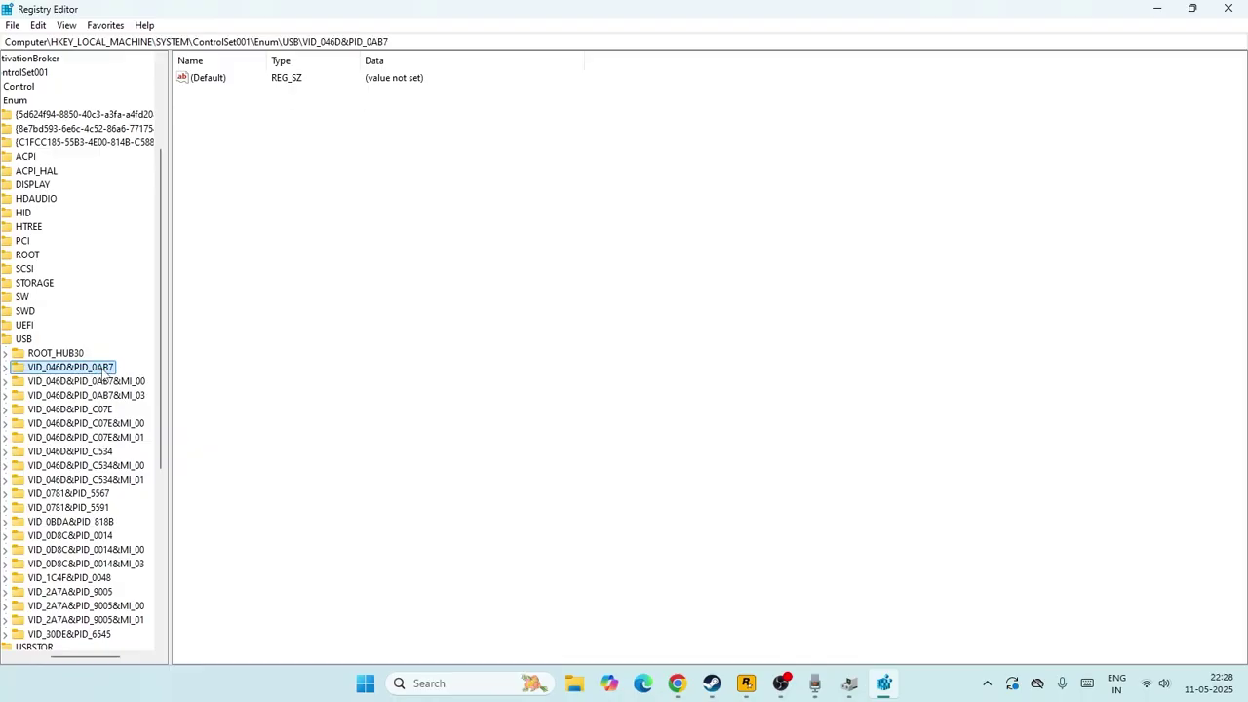
# Add DWORD (32-bit) value Enhancedpowermanagementenabled under the key, then minimize Registry Editor
pyautogui.rightClick(263, 144)
pyautogui.moveTo(303, 164)
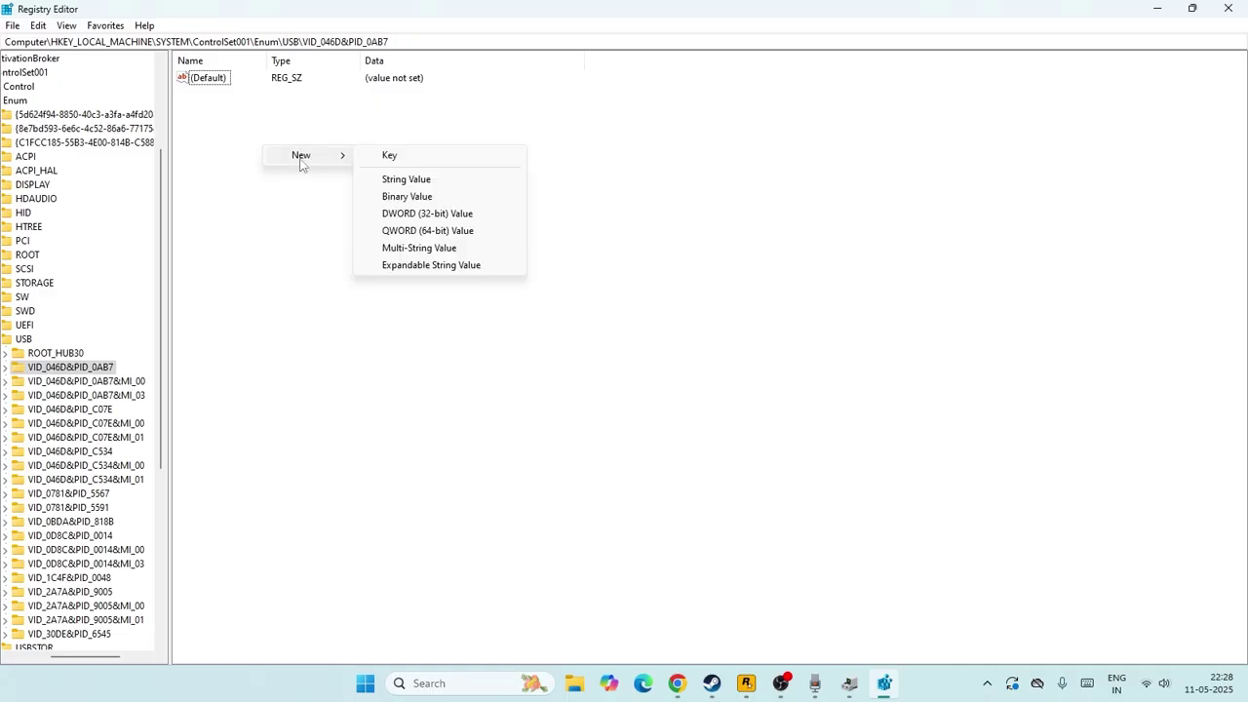
pyautogui.click(435, 215)
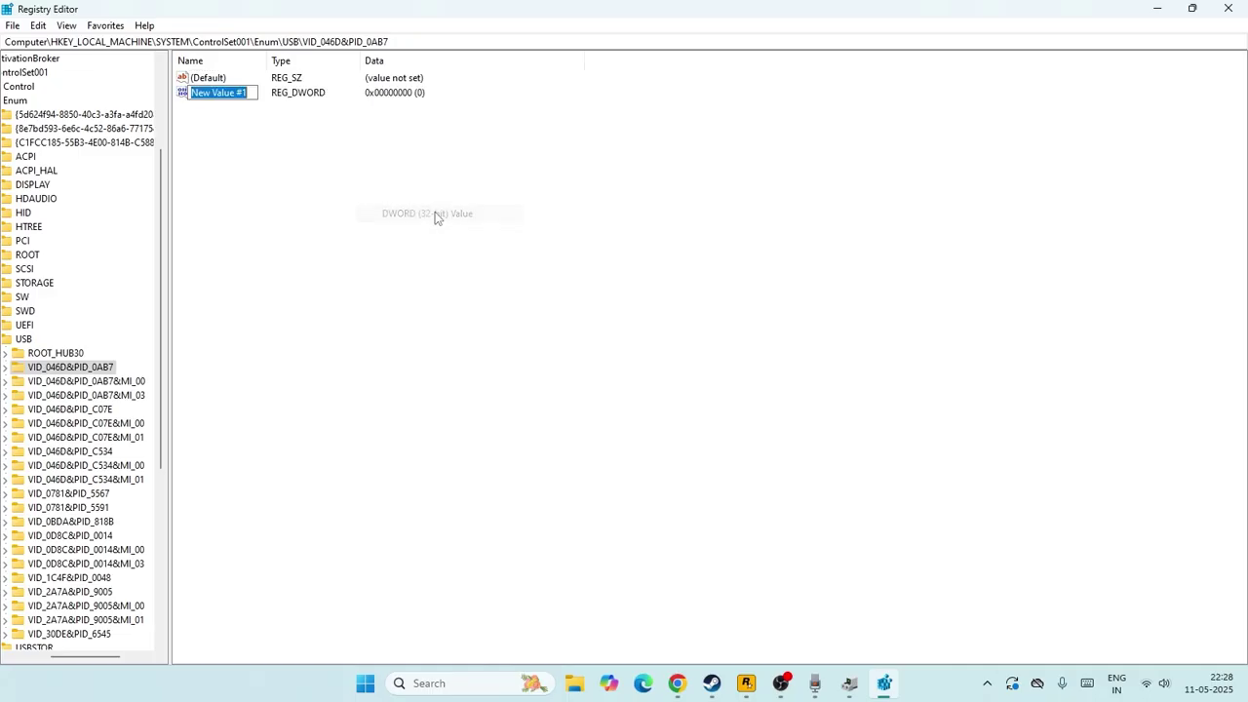
pyautogui.write('E')
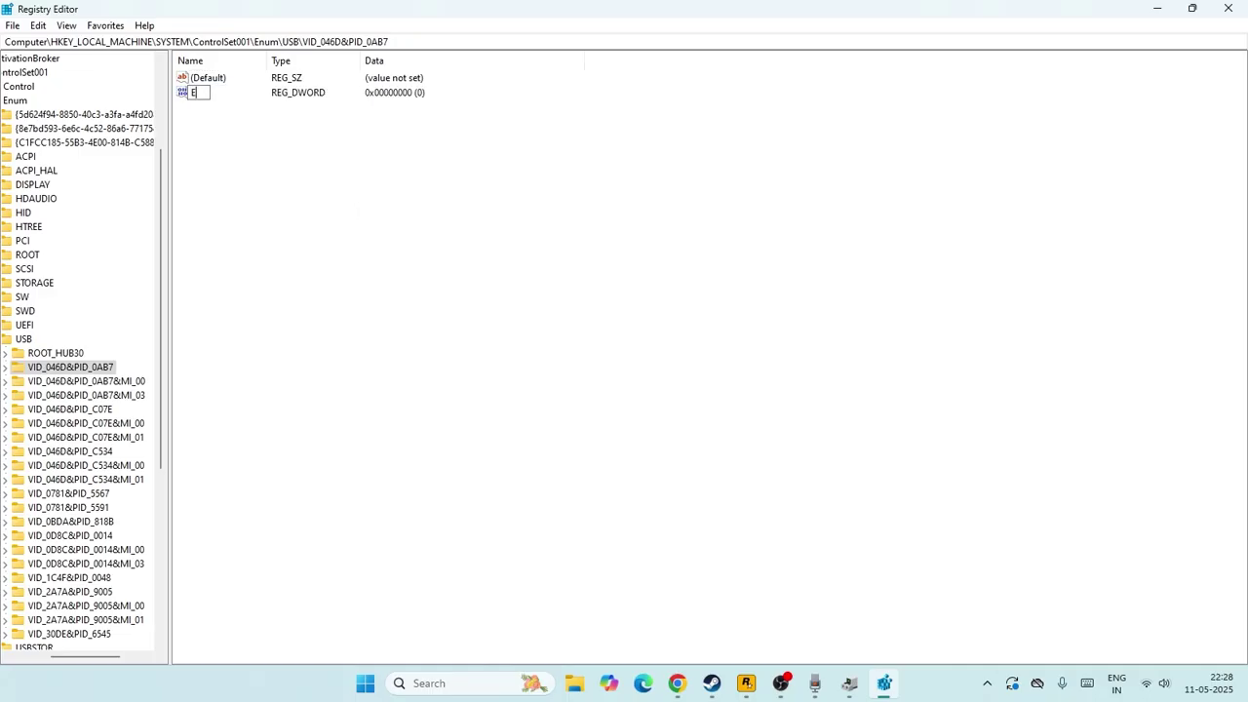
pyautogui.write('nhancedpowerm')
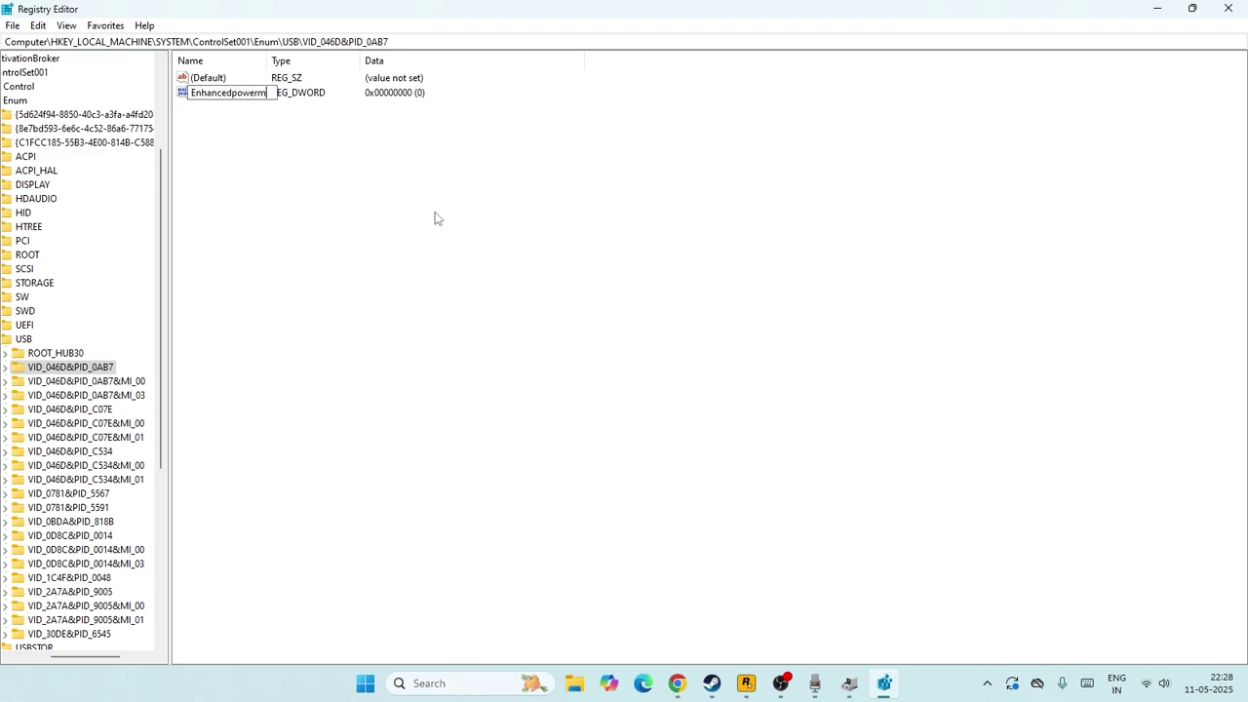
pyautogui.write('anagementenabled')
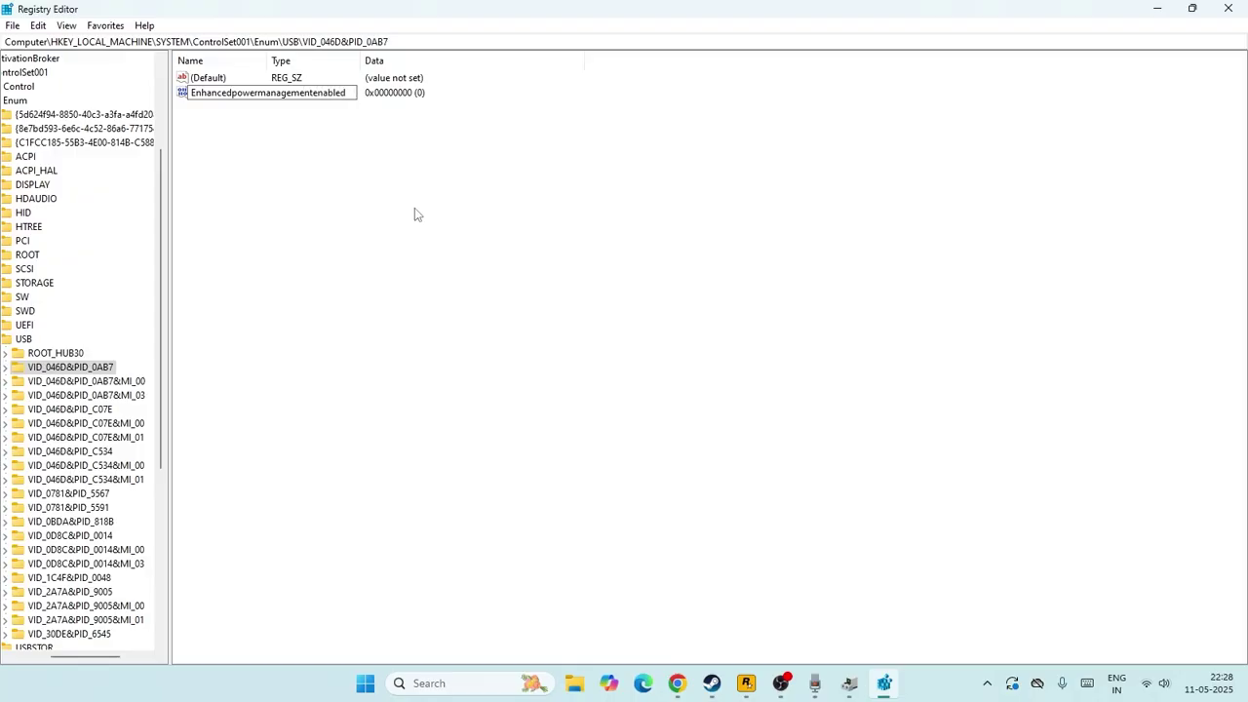
pyautogui.press('Return')
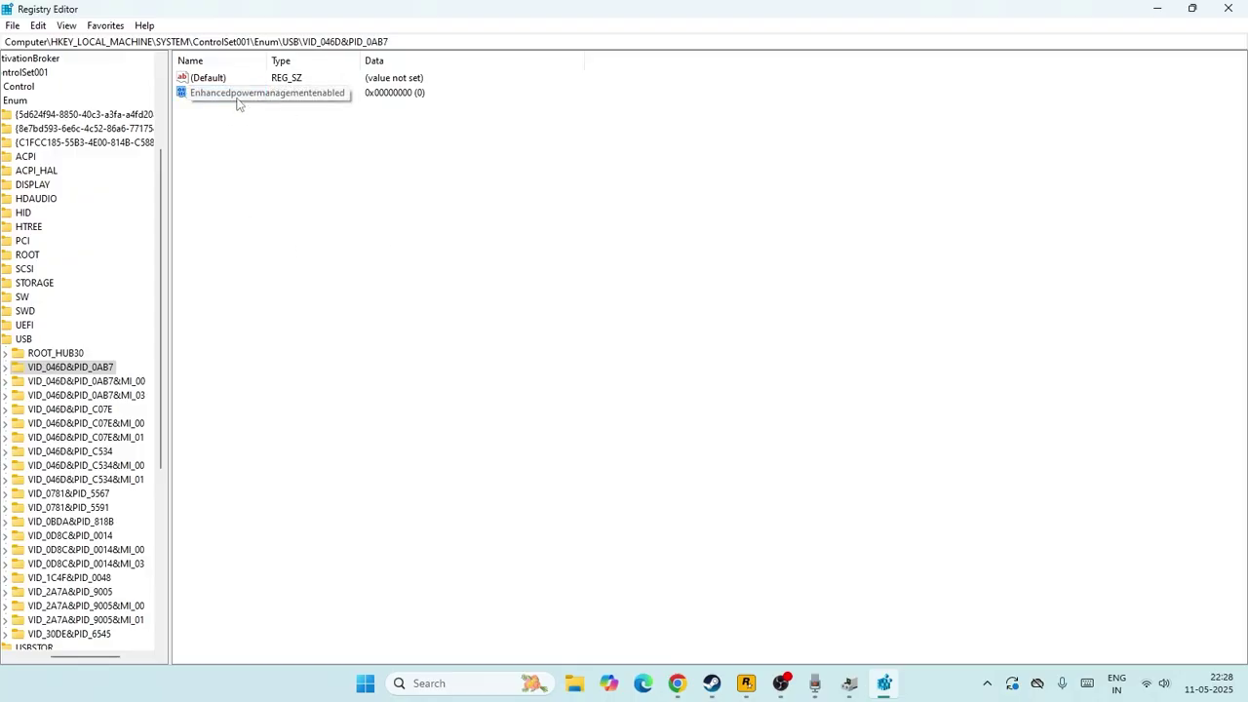
pyautogui.click(1157, 9)
# Close the USB Composite Device Properties dialog and Device Manager to return to the desktop
pyautogui.click(508, 90)
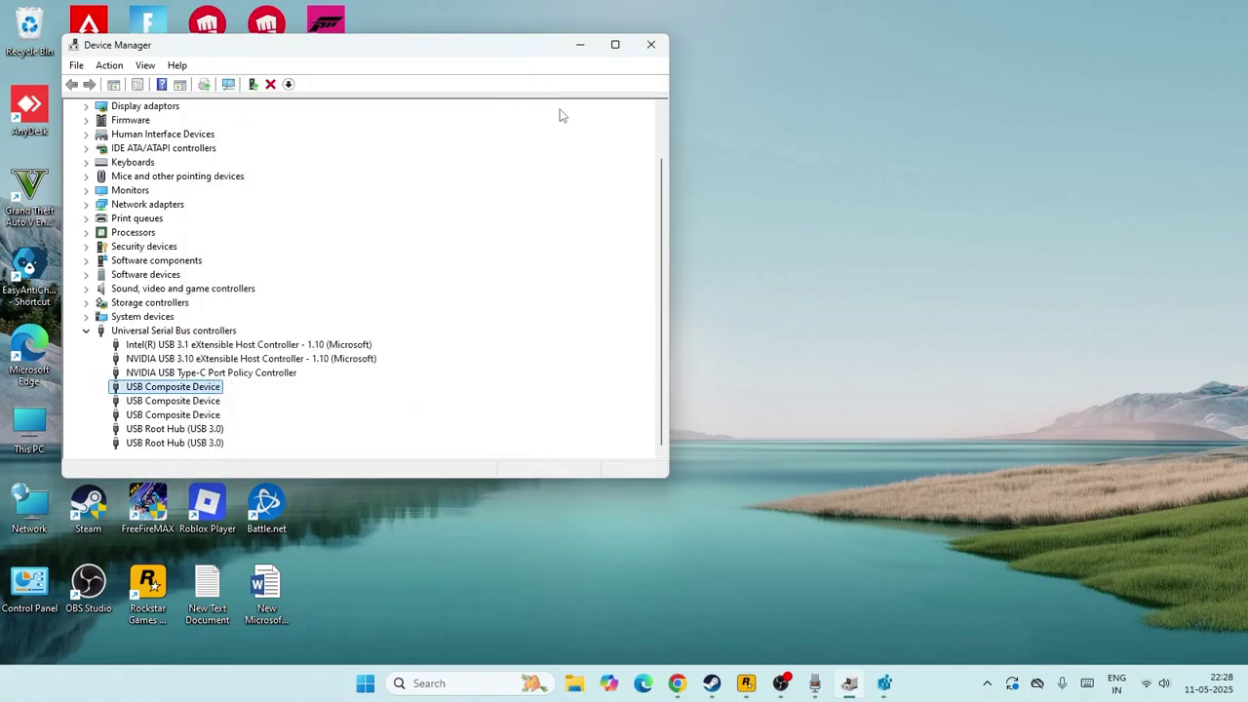
pyautogui.click(650, 44)
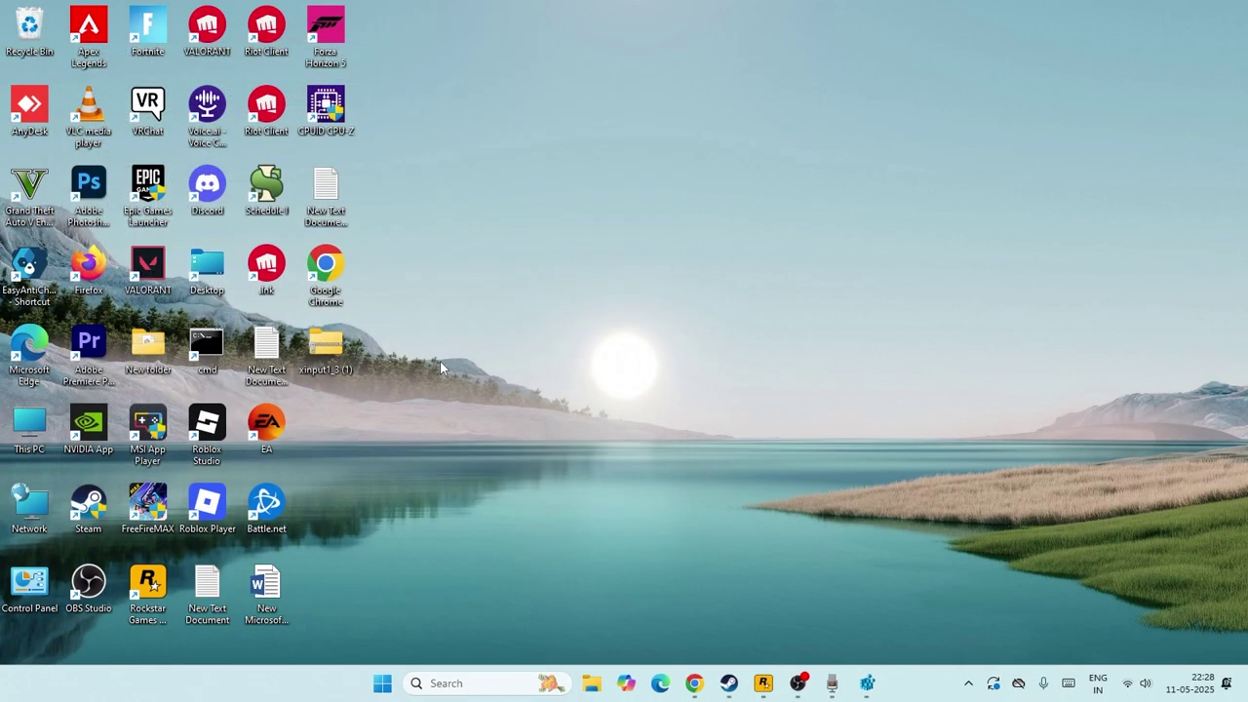